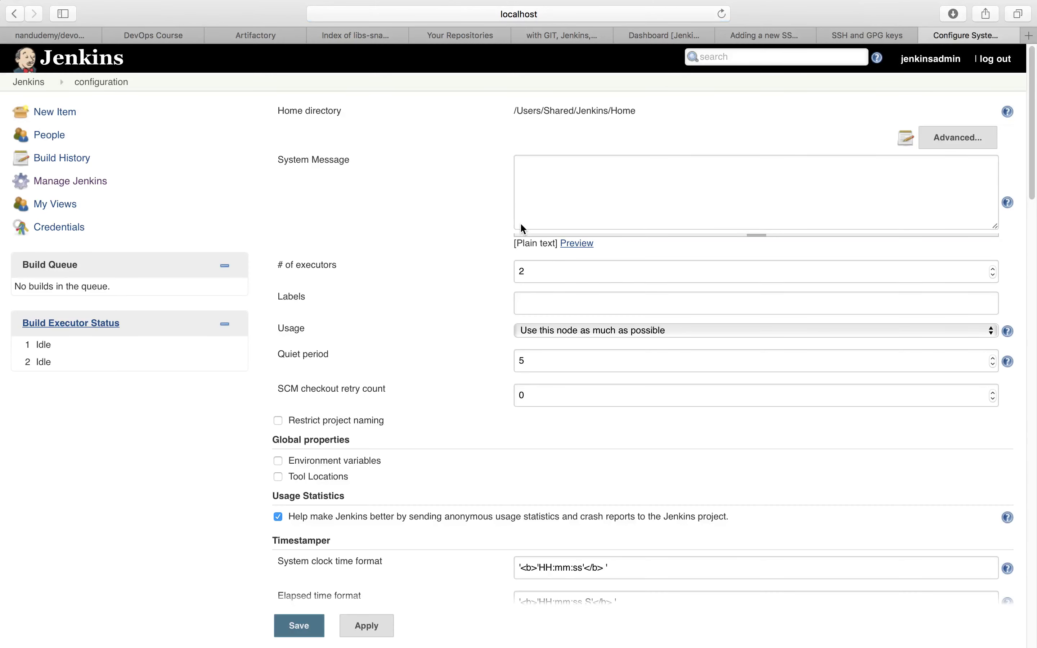
- Look through the sections of the Configure System page, from the home directory down to the e-mail notification settings
scroll(453, 291, "down", 15)
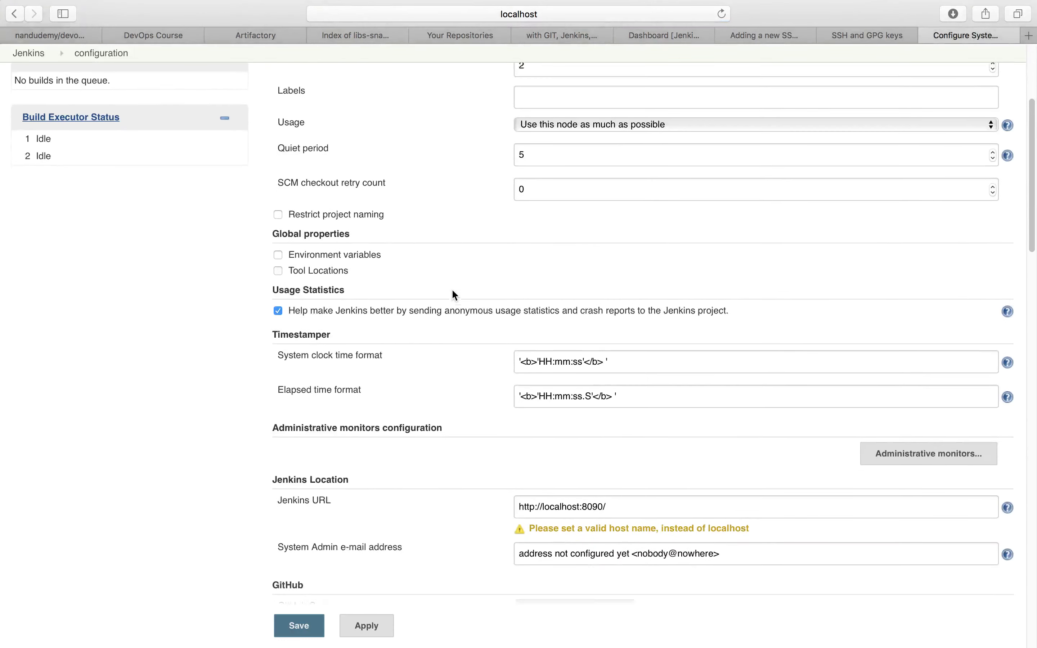
scroll(454, 295, "down", 9)
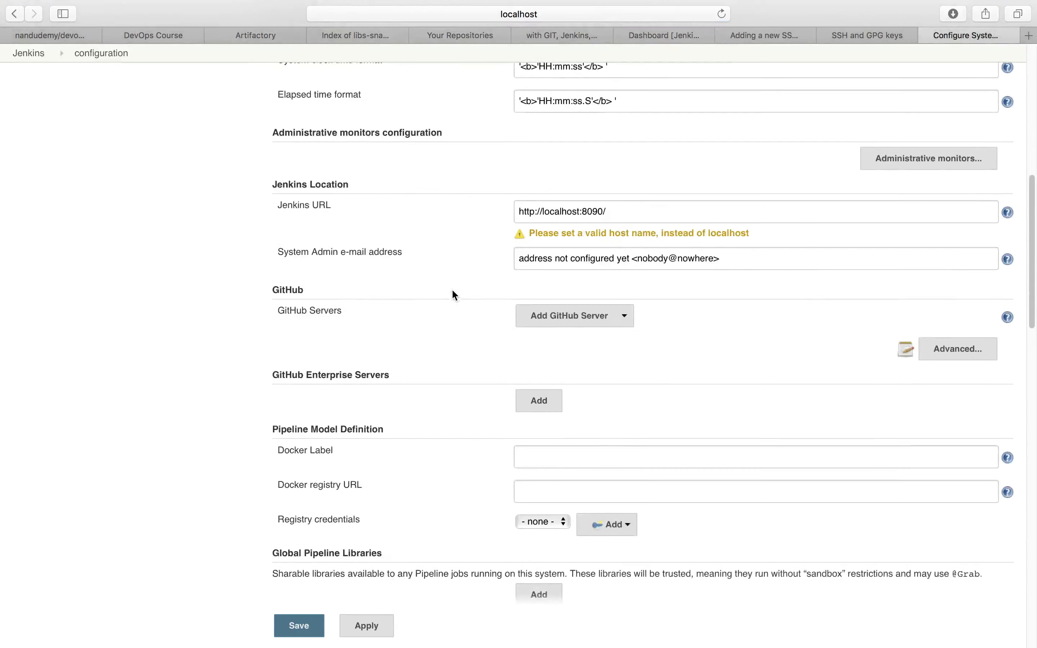
scroll(453, 290, "down", 10)
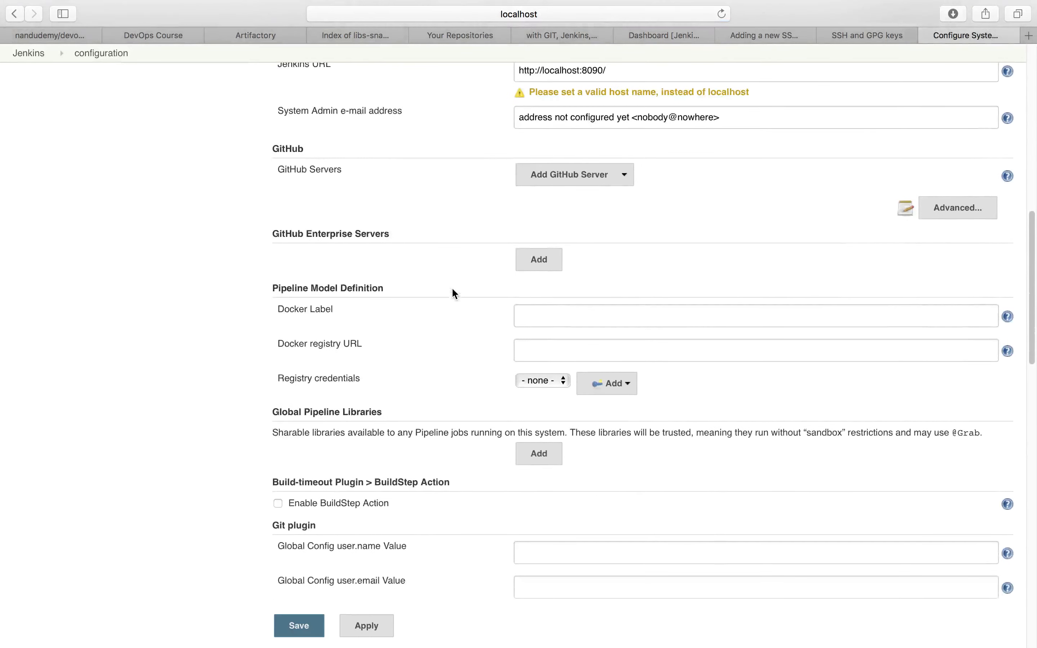
scroll(454, 295, "down", 15)
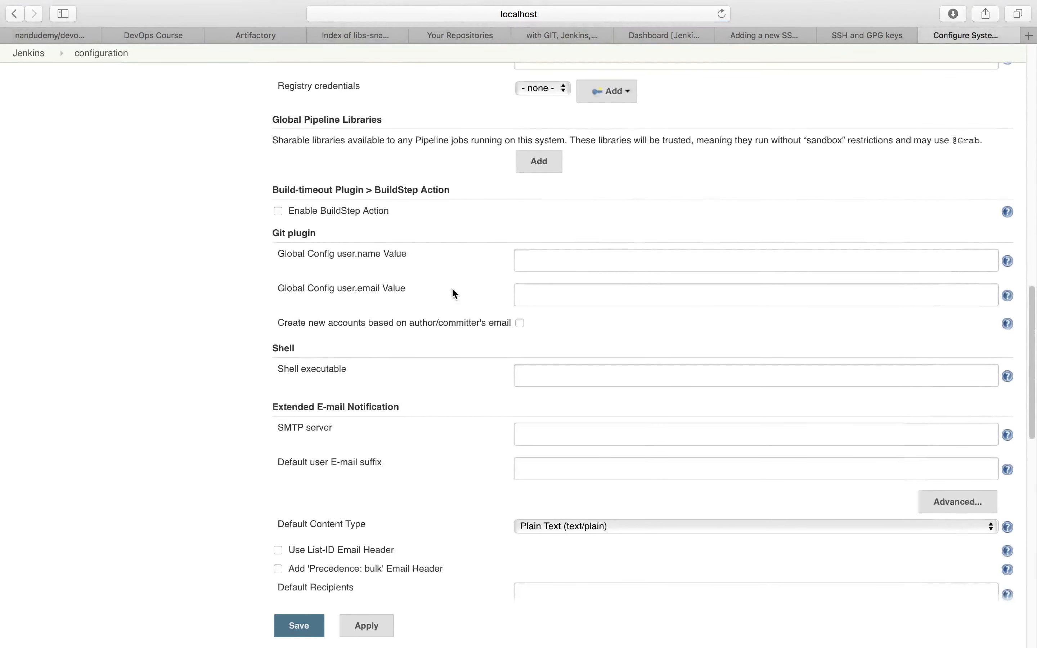
scroll(454, 294, "down", 20)
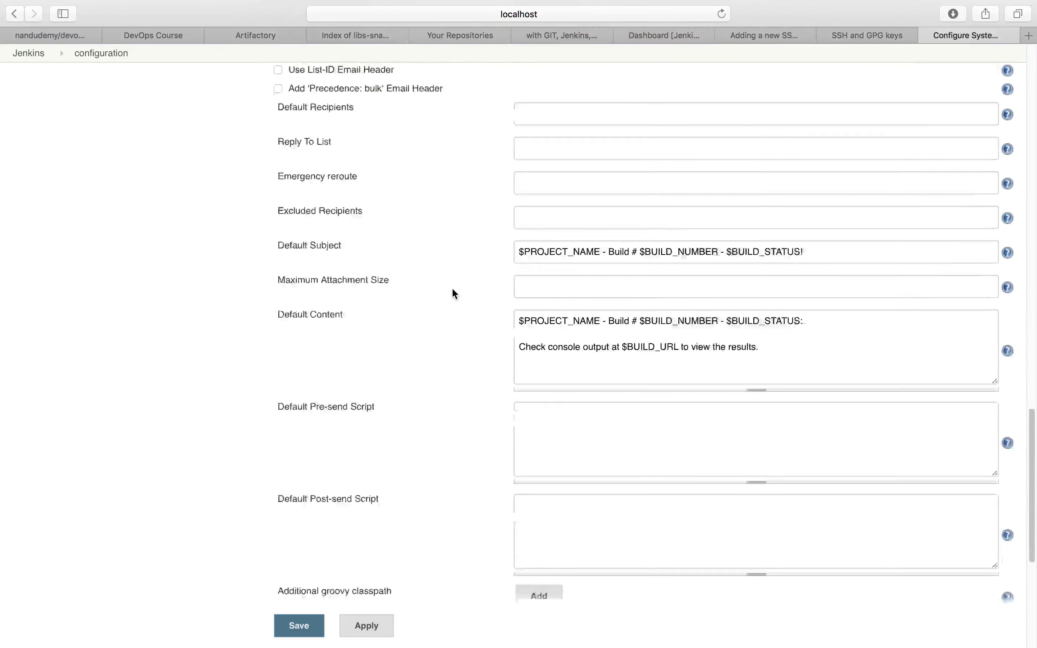
scroll(454, 294, "down", 6)
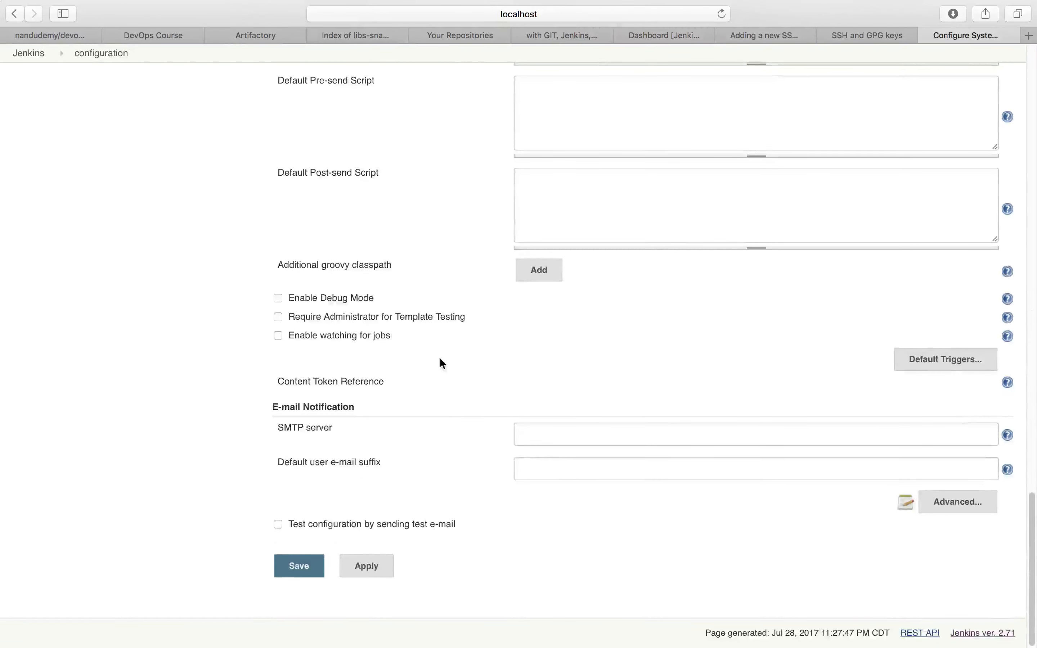
scroll(442, 359, "up", 20)
scroll(443, 364, "up", 20)
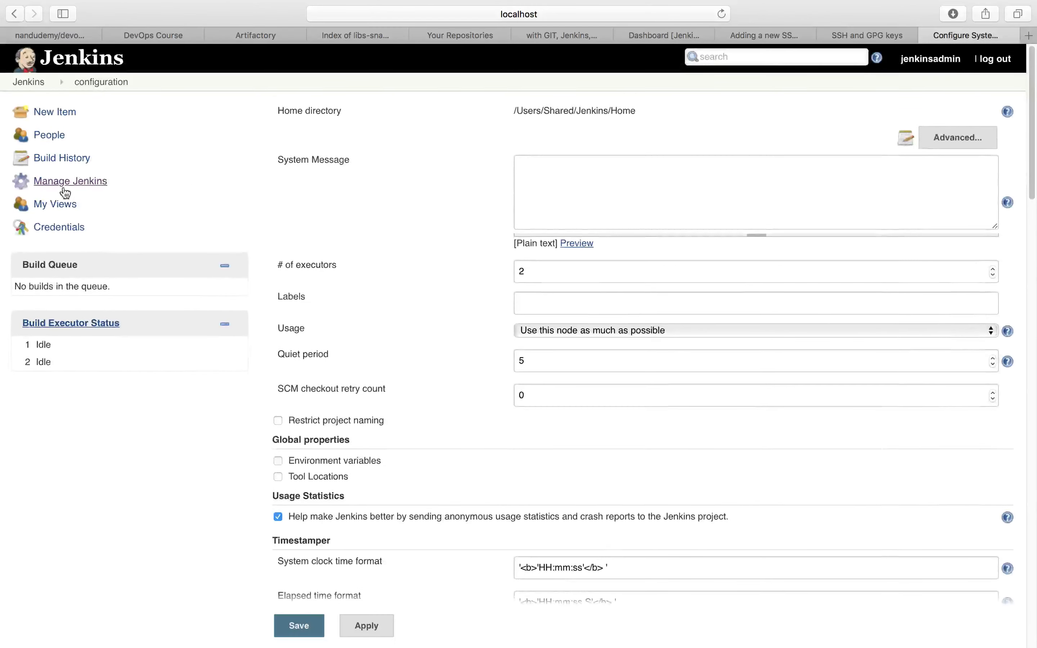
- Open Global Tool Configuration from Manage Jenkins and view the options for Maven's default settings provider
left_click(77, 187)
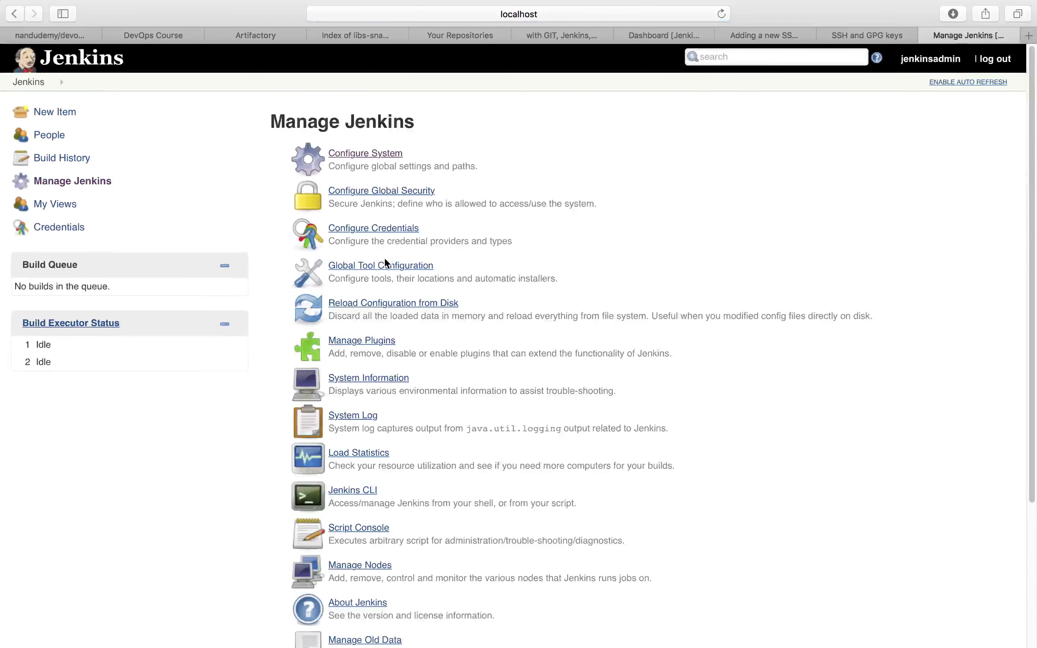
left_click(384, 268)
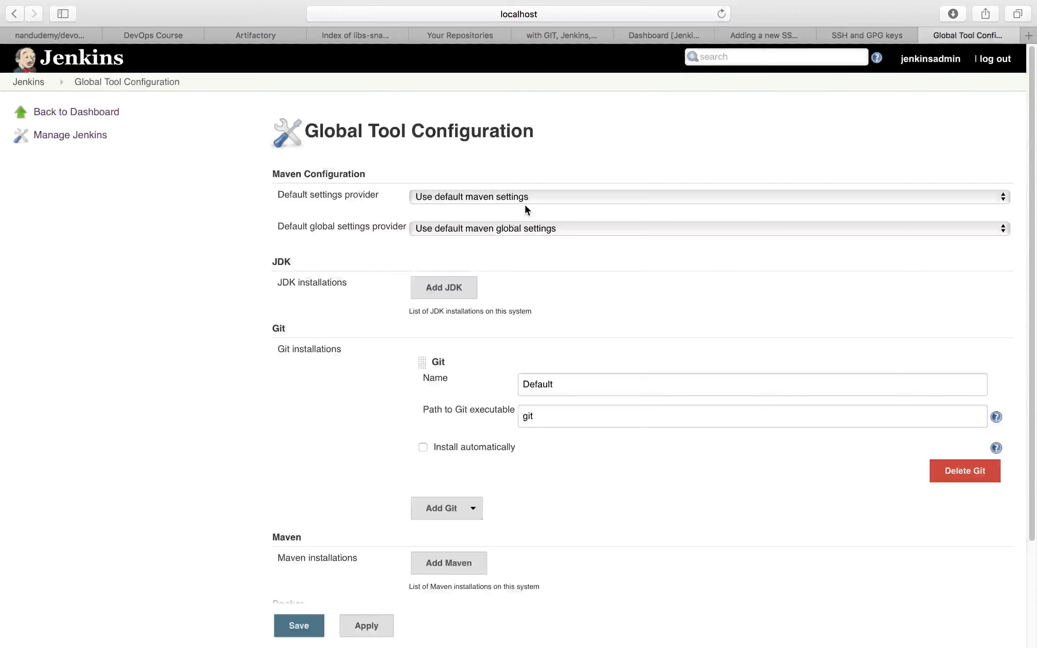
left_click(526, 202)
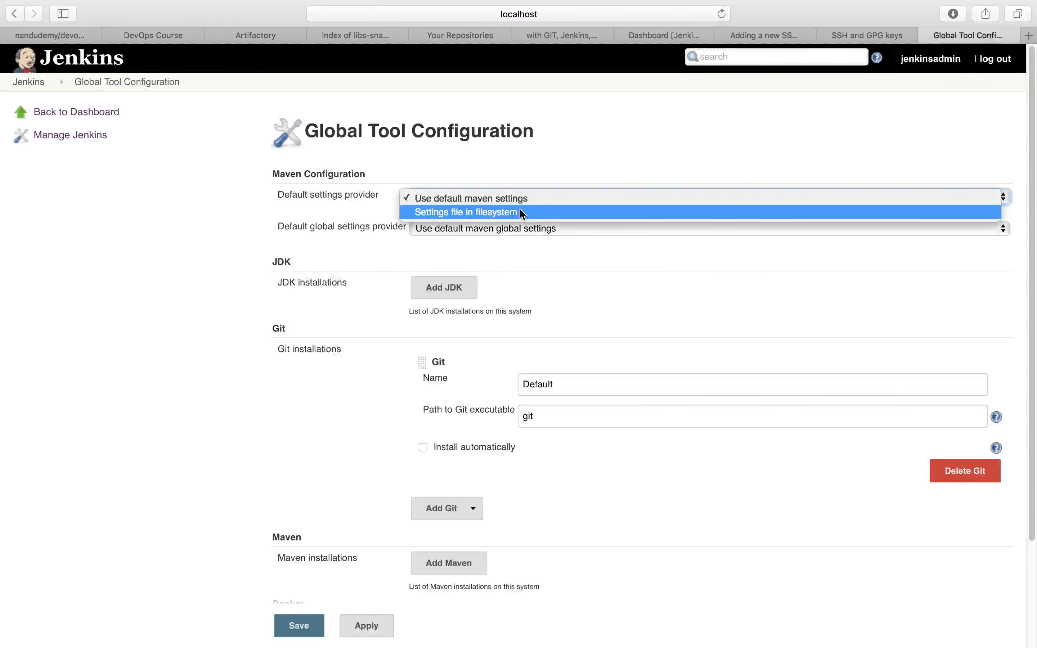
left_click(314, 214)
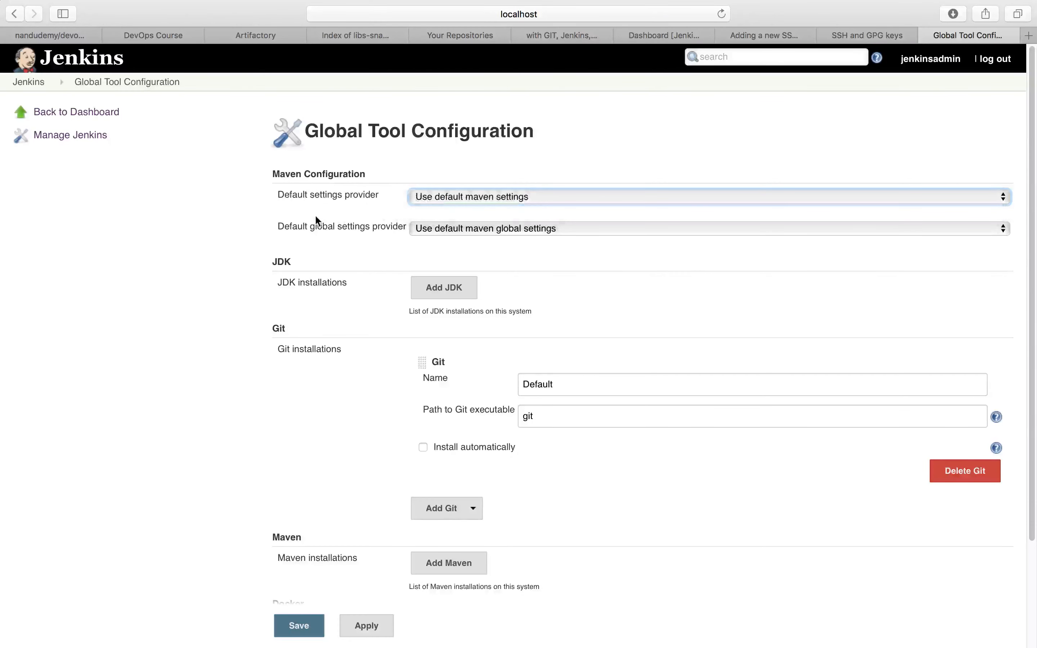
- Add a new JDK installation entry and a new Maven installation entry
left_click(448, 291)
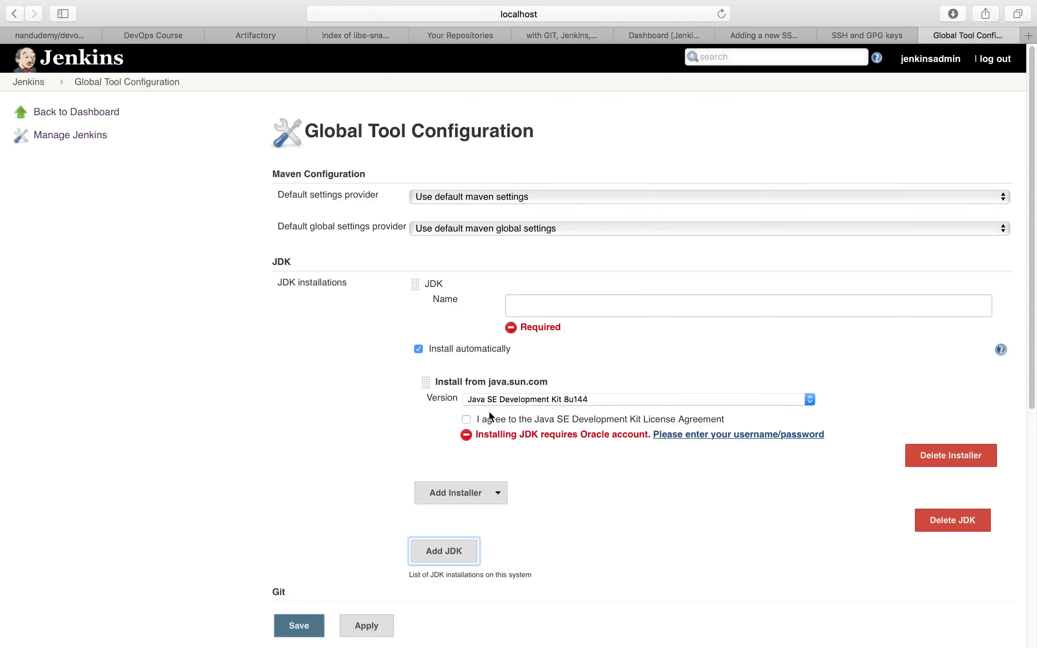
scroll(423, 410, "down", 6)
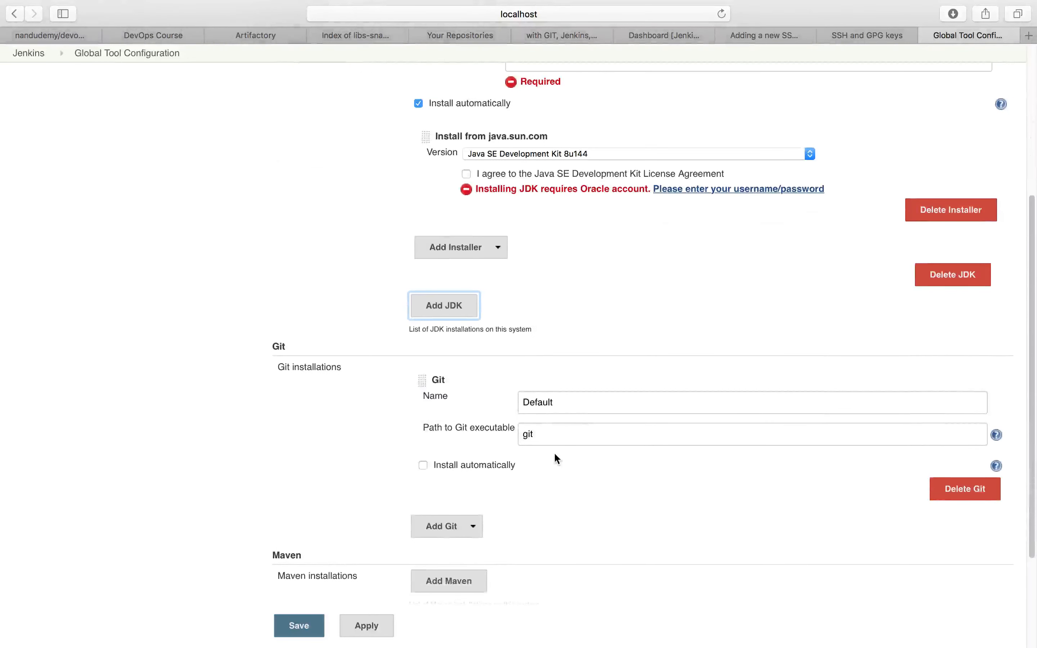
scroll(429, 441, "down", 4)
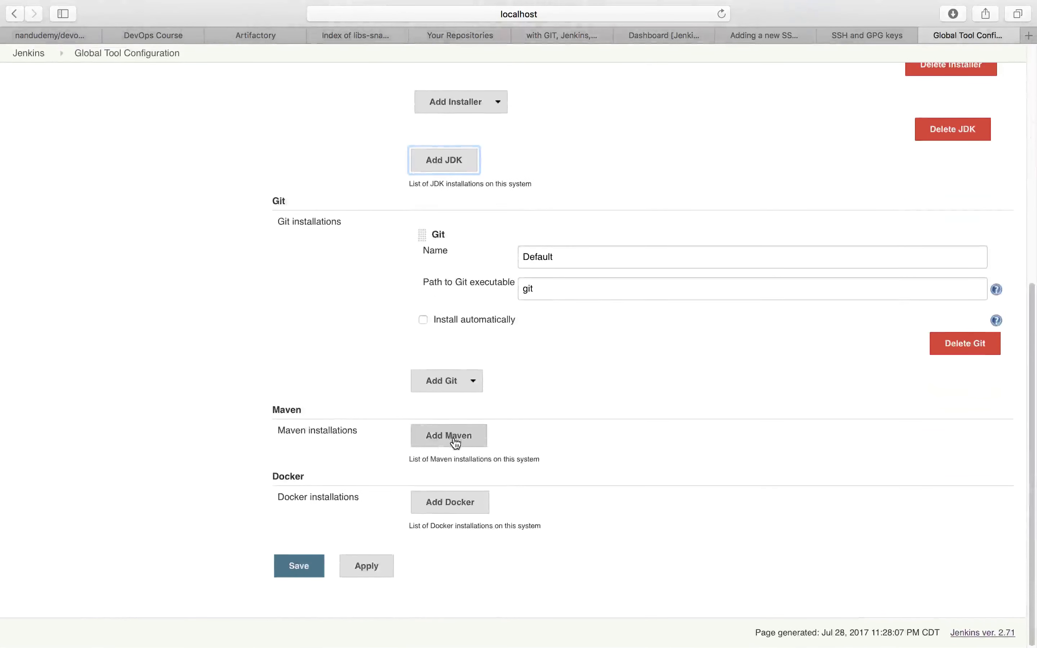
left_click(453, 440)
left_click(537, 455)
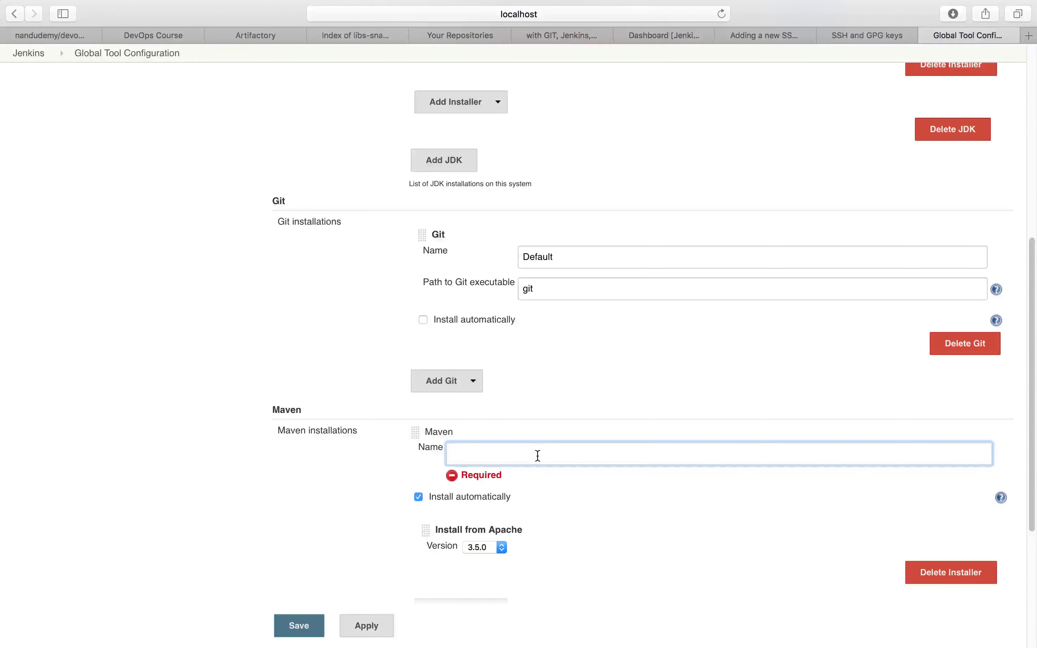
scroll(537, 455, "down", 6)
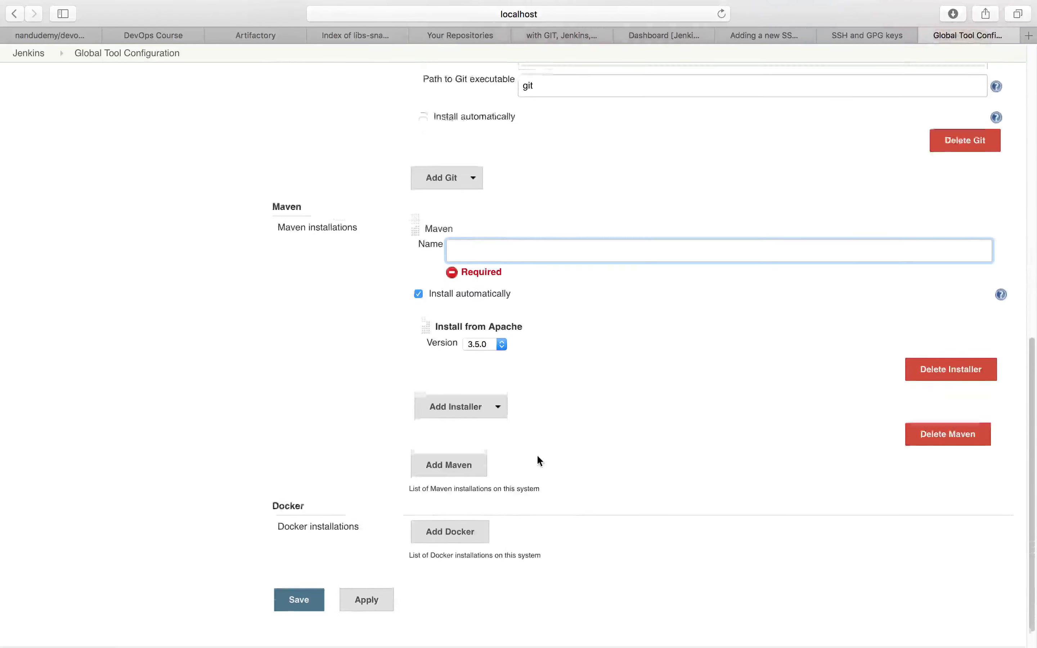
scroll(537, 455, "up", 20)
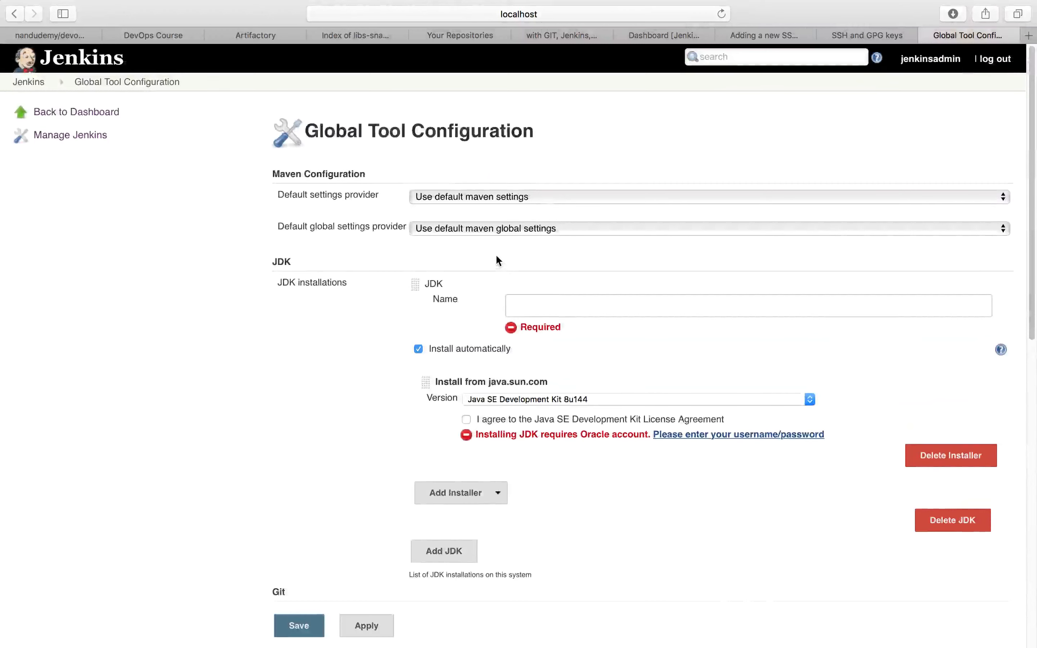
- Switch to the terminal and exit the jenkins user's shell session
left_click(552, 314)
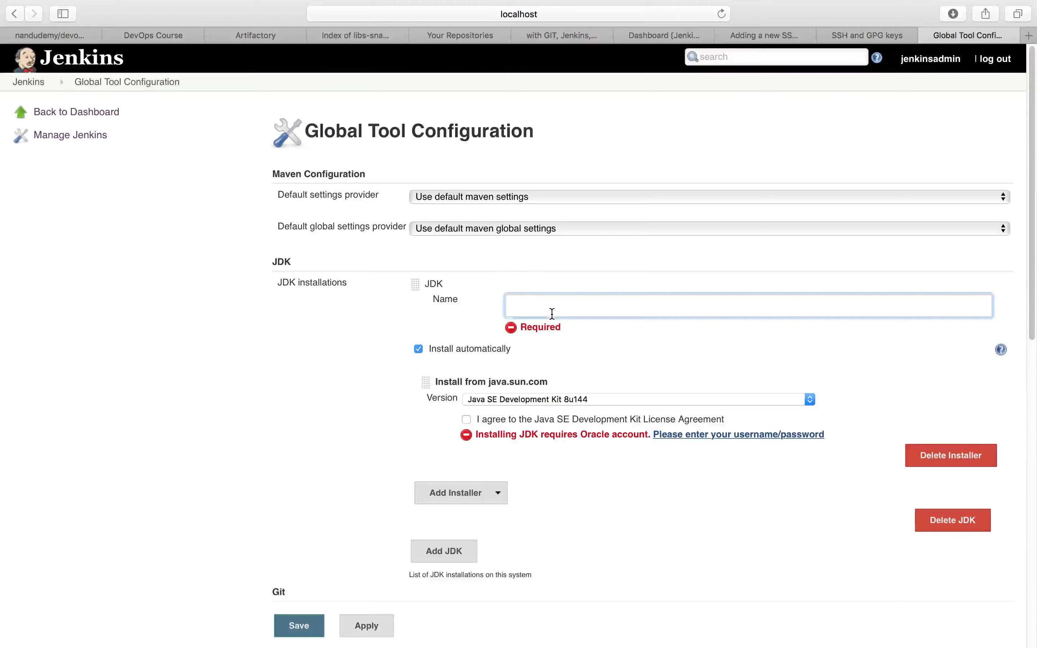
mouse_move(514, 645)
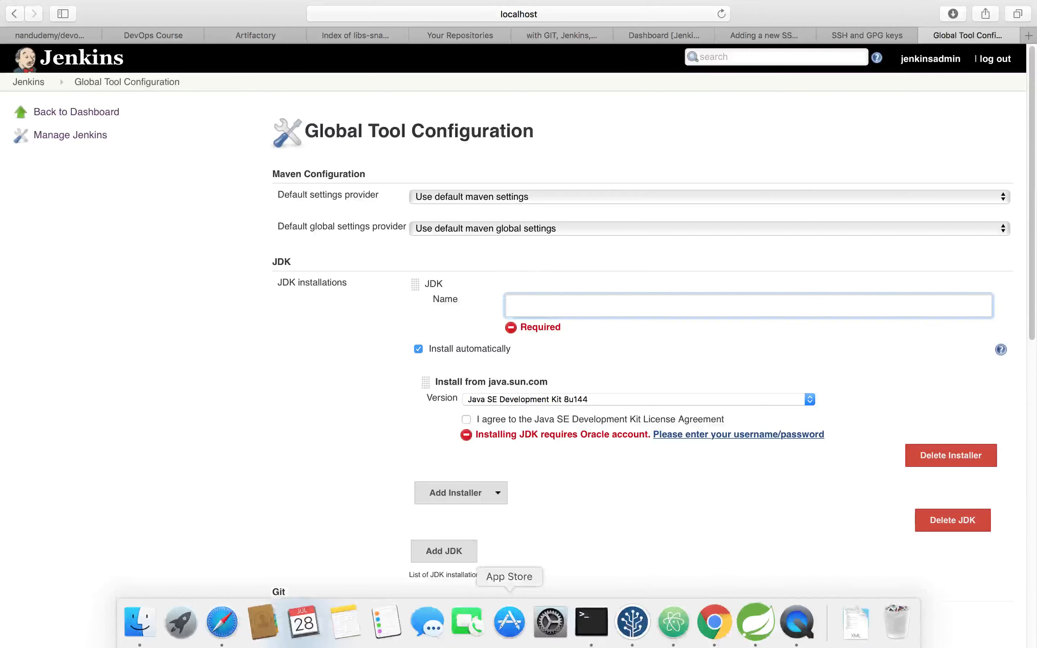
left_click(593, 623)
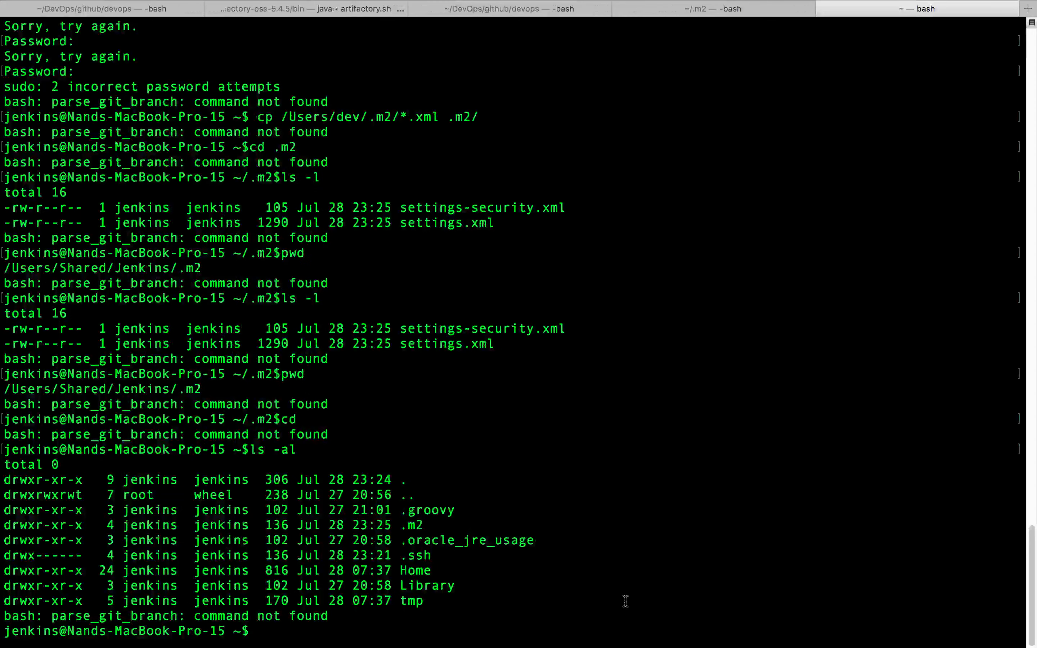
type("exit")
key("Return")
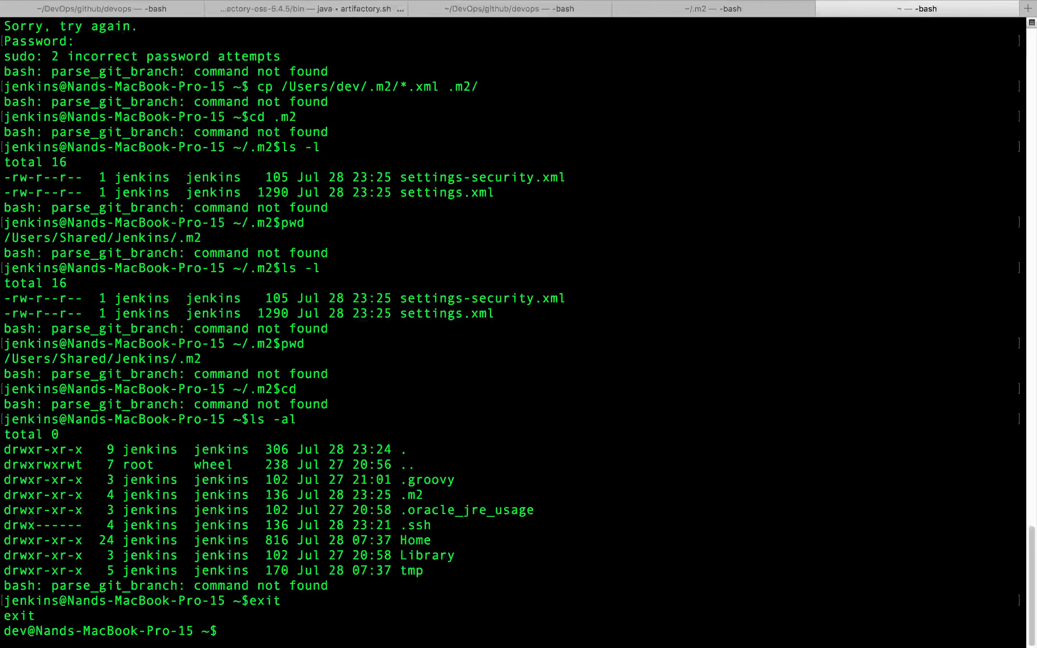
- Change to the home directory with cd
type("more")
key("BackSpace")
key("BackSpace")
key("BackSpace")
key("BackSpace")
type("cd")
key("Return")
- Print the JAVA_HOME environment variable and copy the resulting JDK path
type("echo $JAVA_HOME")
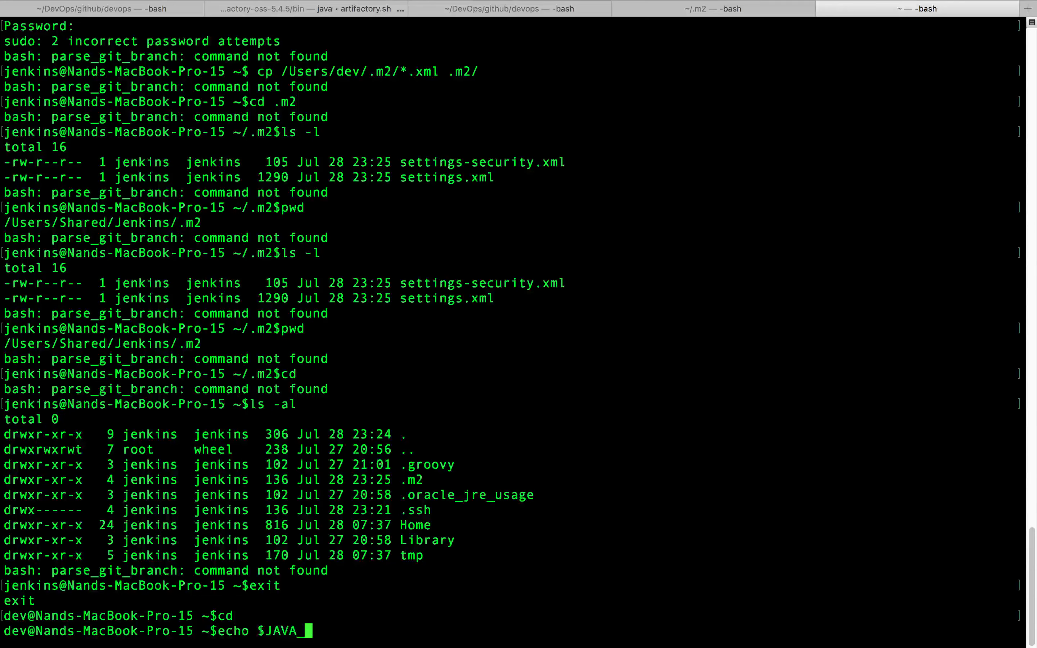
key("Return")
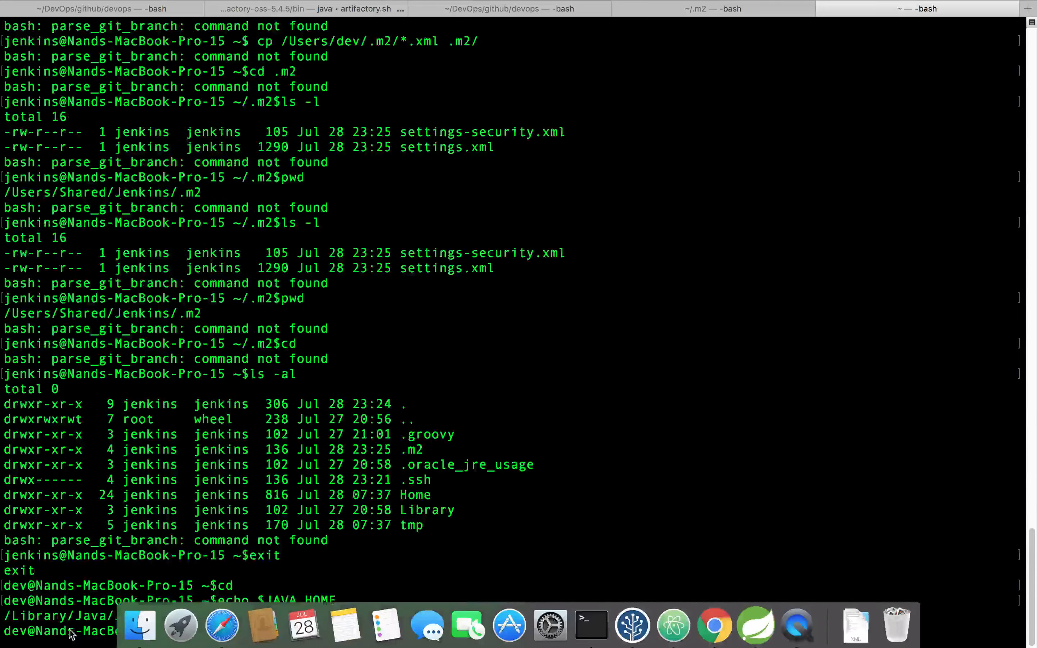
left_click_drag(6, 619, 526, 615)
key("super+c")
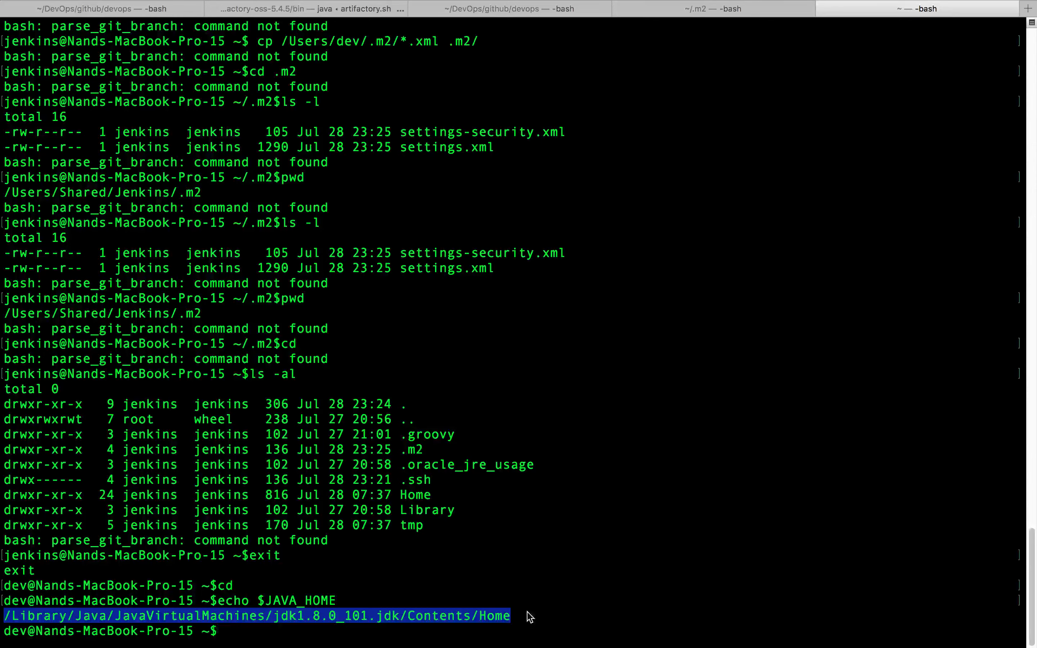
- Back in Jenkins, disable automatic installation for the JDK and set JAVA_HOME to /Library/Java/JavaVirtualMachines/jdk1.8.0_101.jdk/Contents/Home
key("super+Tab")
key("super+v")
key("Tab")
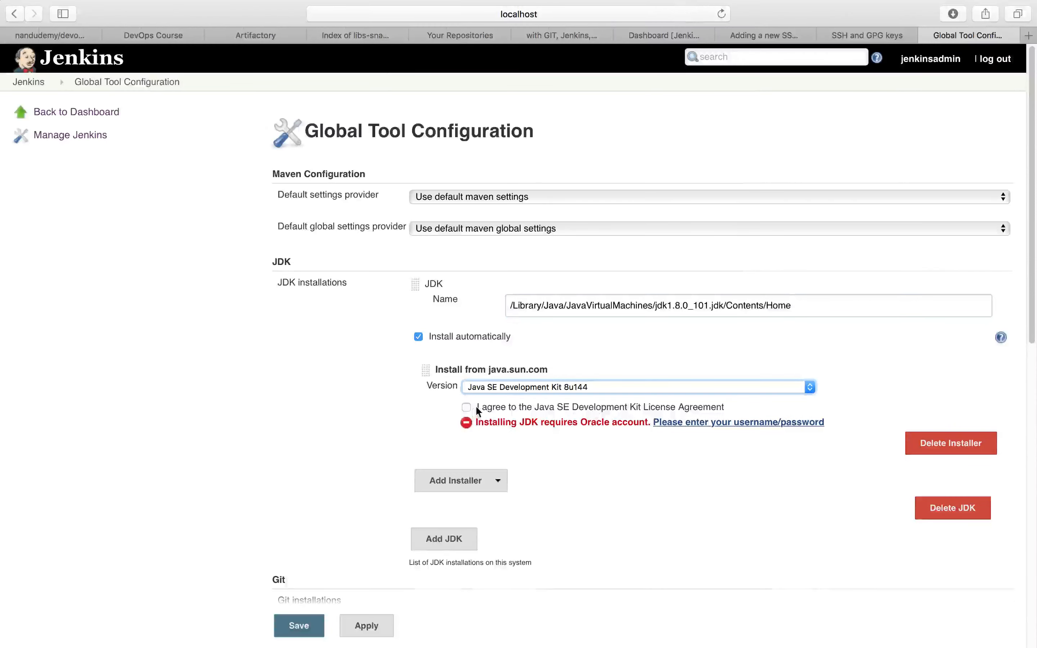
left_click(419, 337)
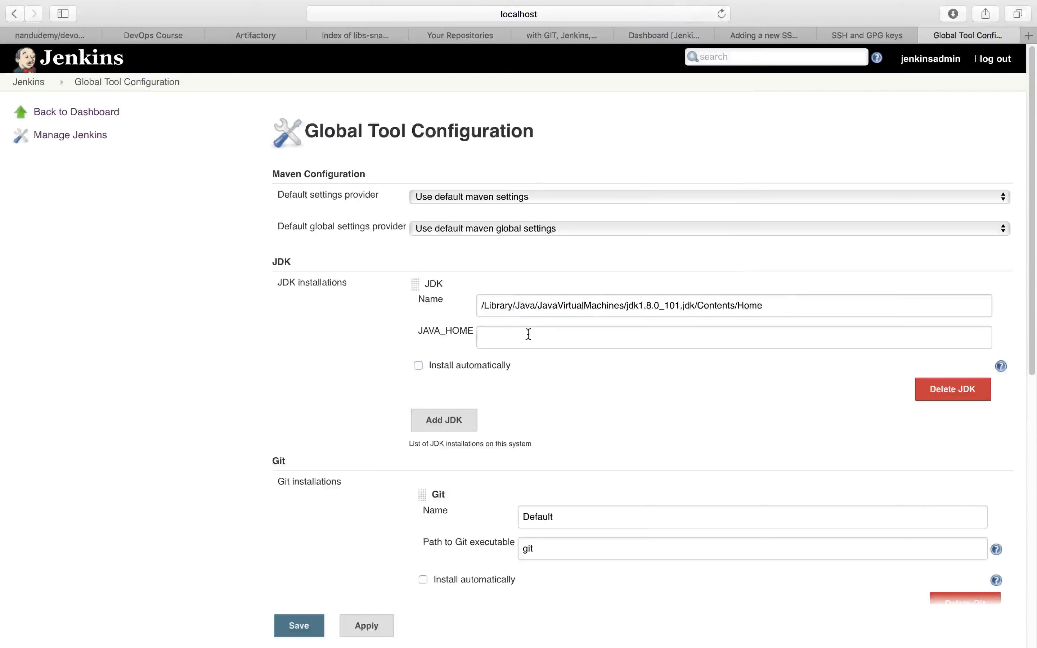
left_click(528, 334)
left_click_drag(766, 308, 409, 299)
key("super+x")
left_click(522, 338)
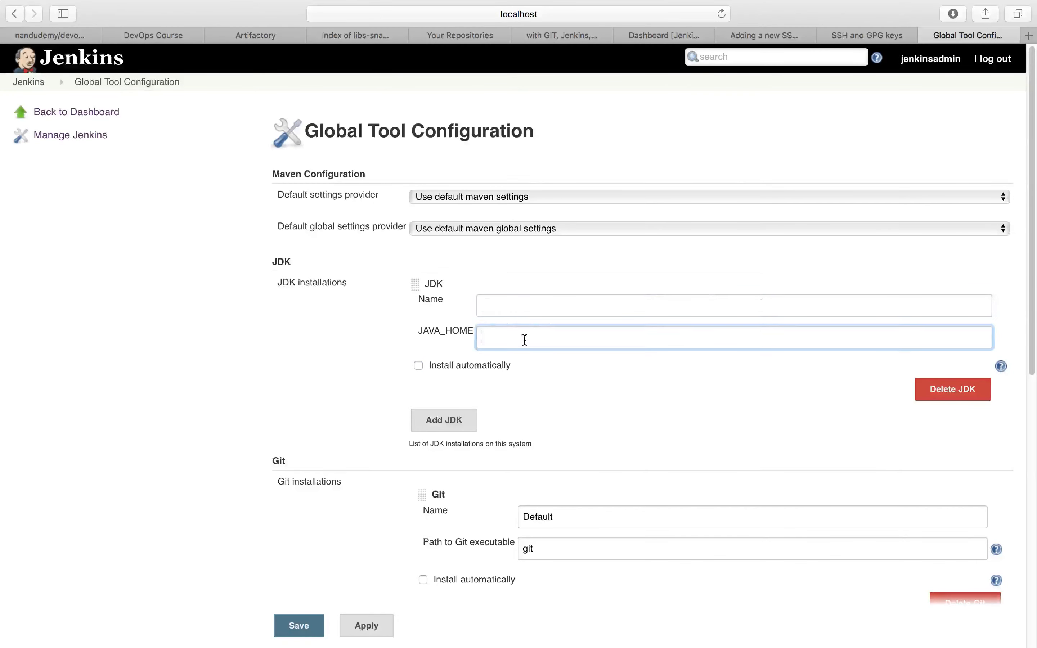
key("super+v")
- Name the JDK installation JAVA
left_click(532, 308)
type("JAVA")
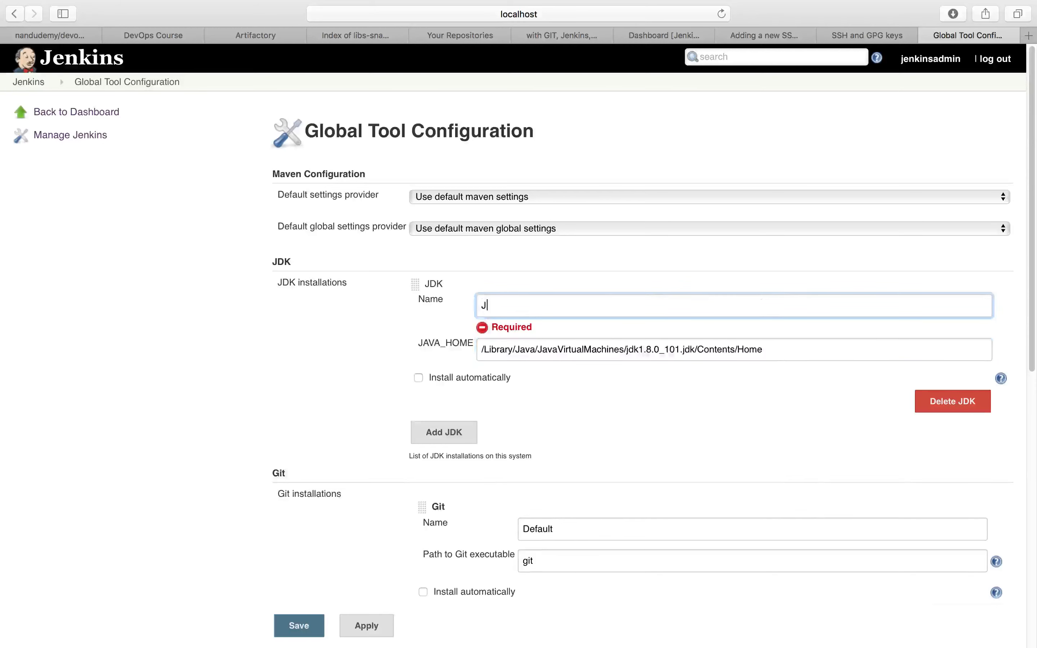
left_click(611, 391)
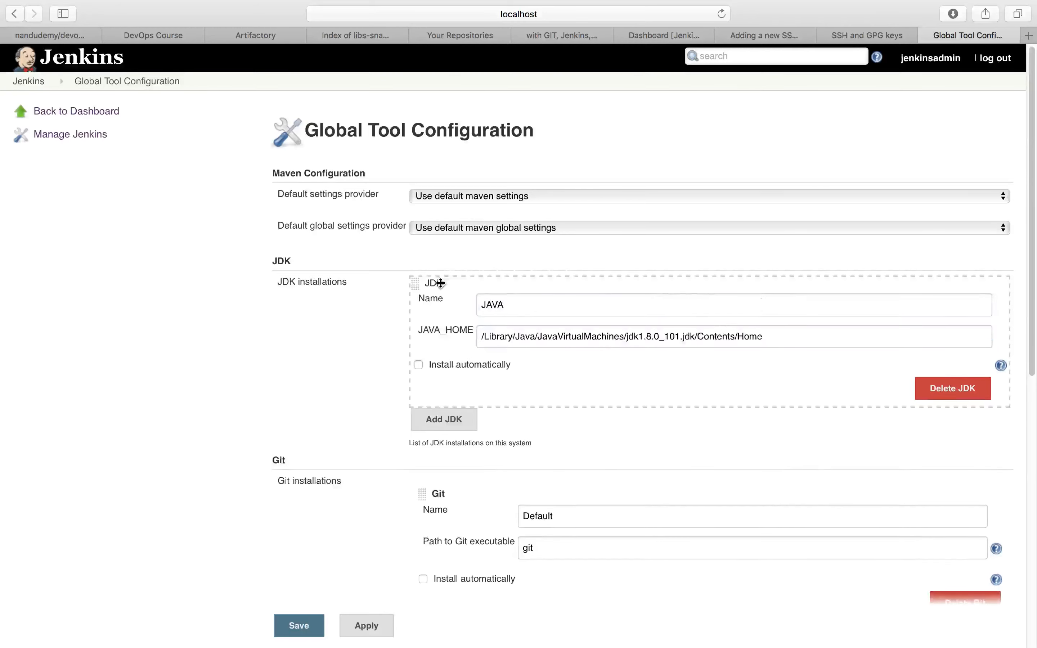
- Try Global settings file on filesystem as the default global settings provider and restore Use default maven global settings
scroll(444, 300, "down", 3)
left_click(541, 169)
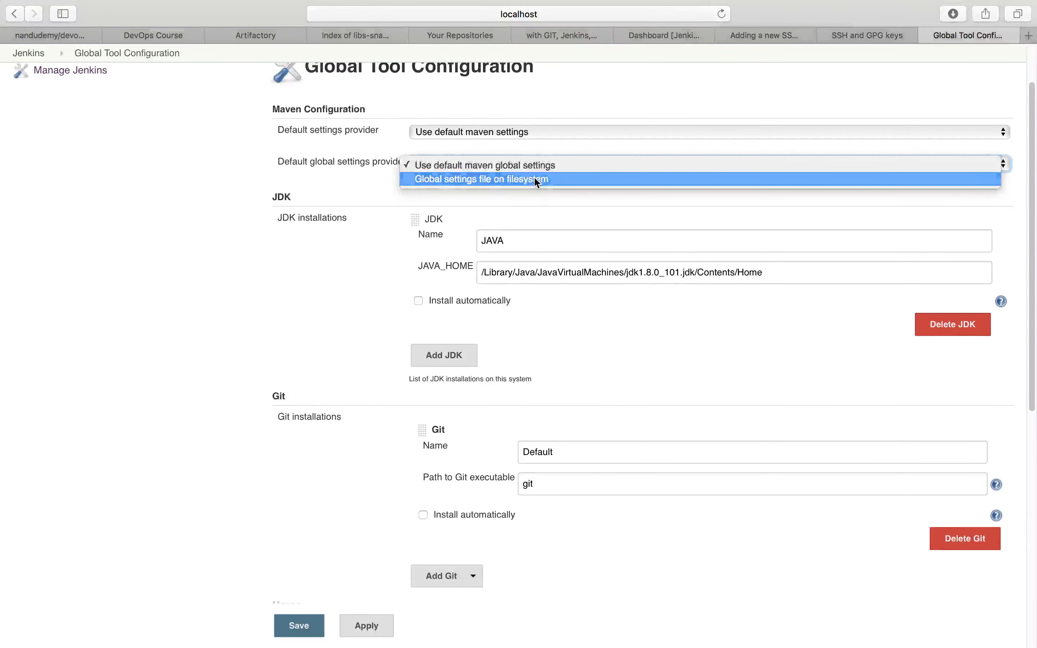
left_click(535, 180)
left_click(553, 164)
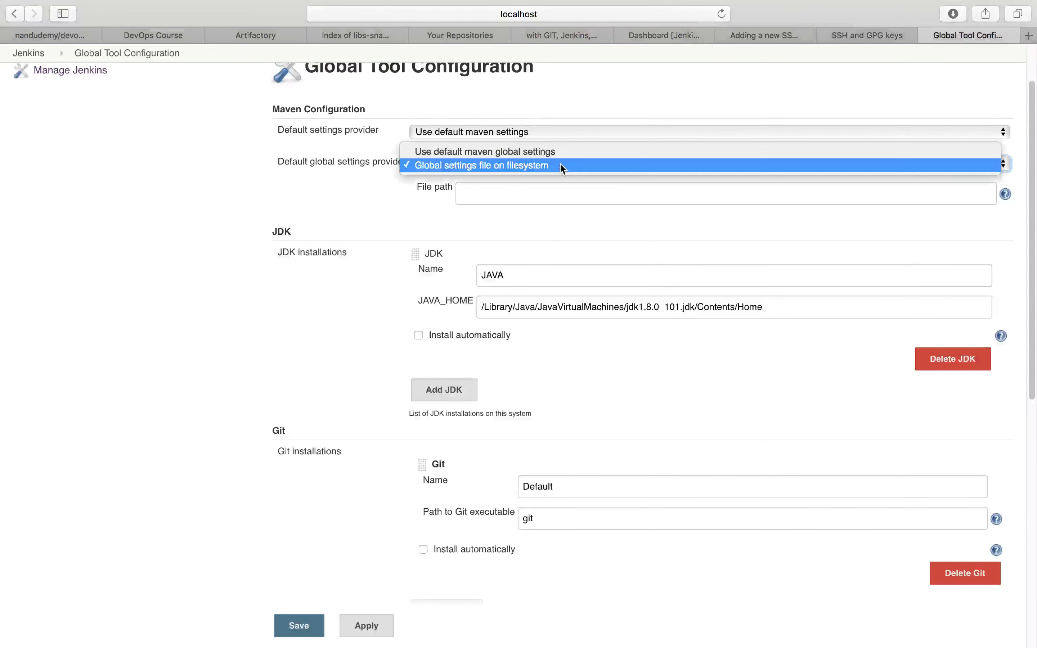
left_click(542, 152)
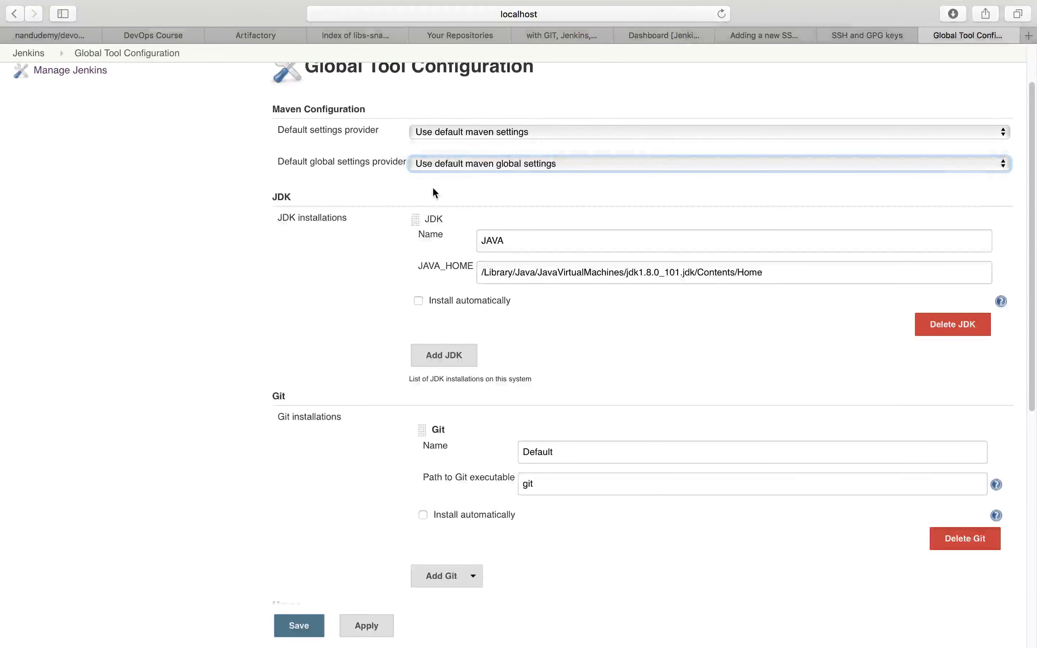
- Switch to the terminal and change to the home directory
scroll(433, 193, "down", 5)
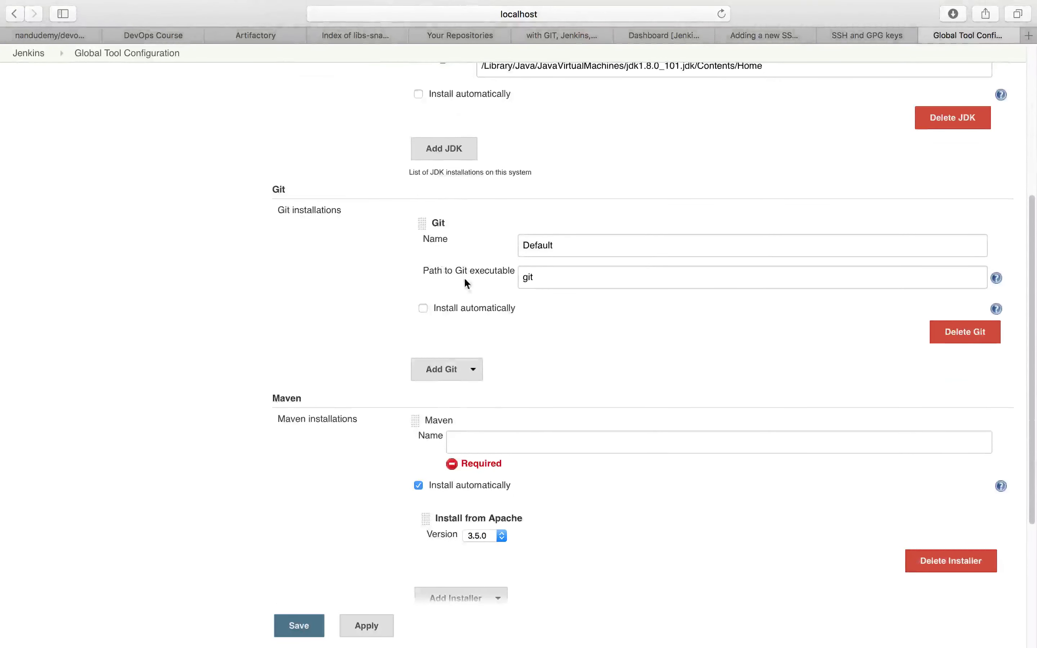
scroll(491, 305, "down", 3)
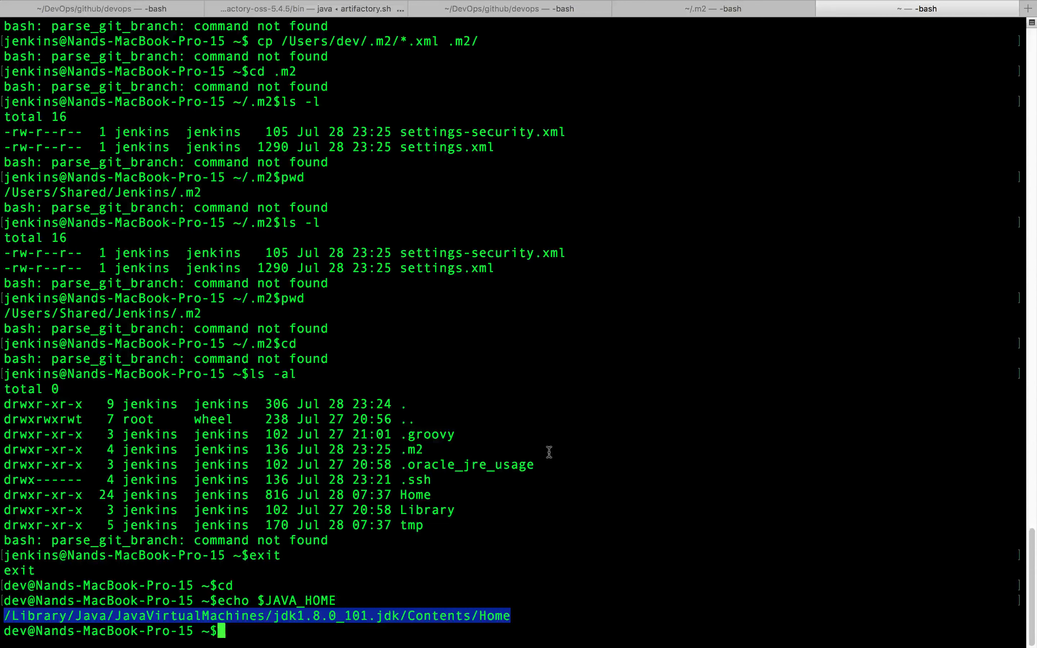
type("CD")
key("BackSpace")
key("BackSpace")
key("BackSpace")
type("cd")
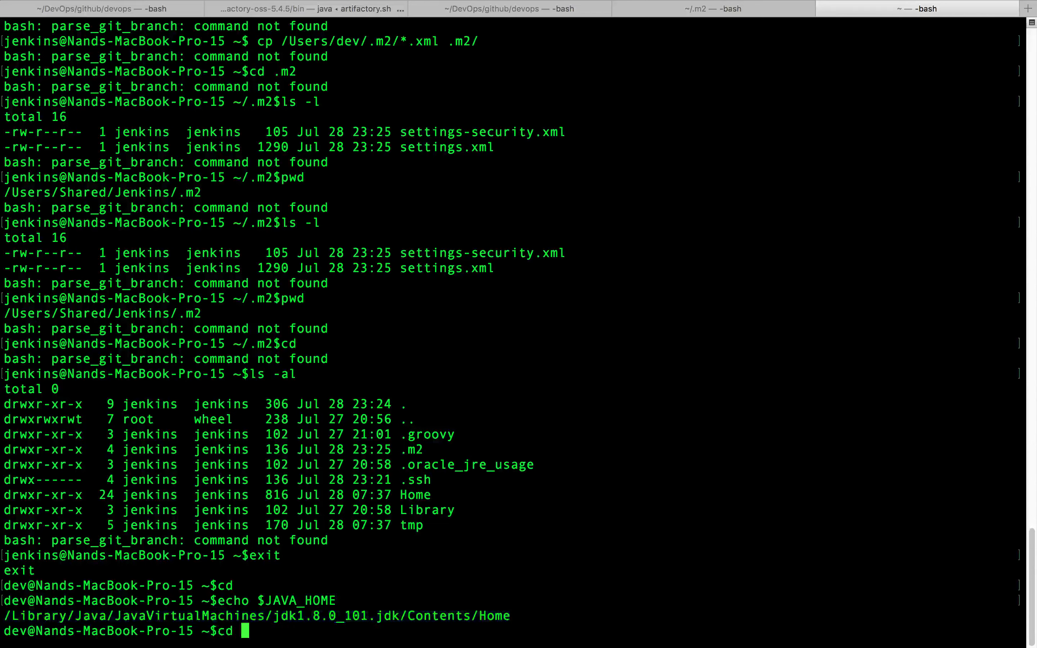
key("ctrl+Left")
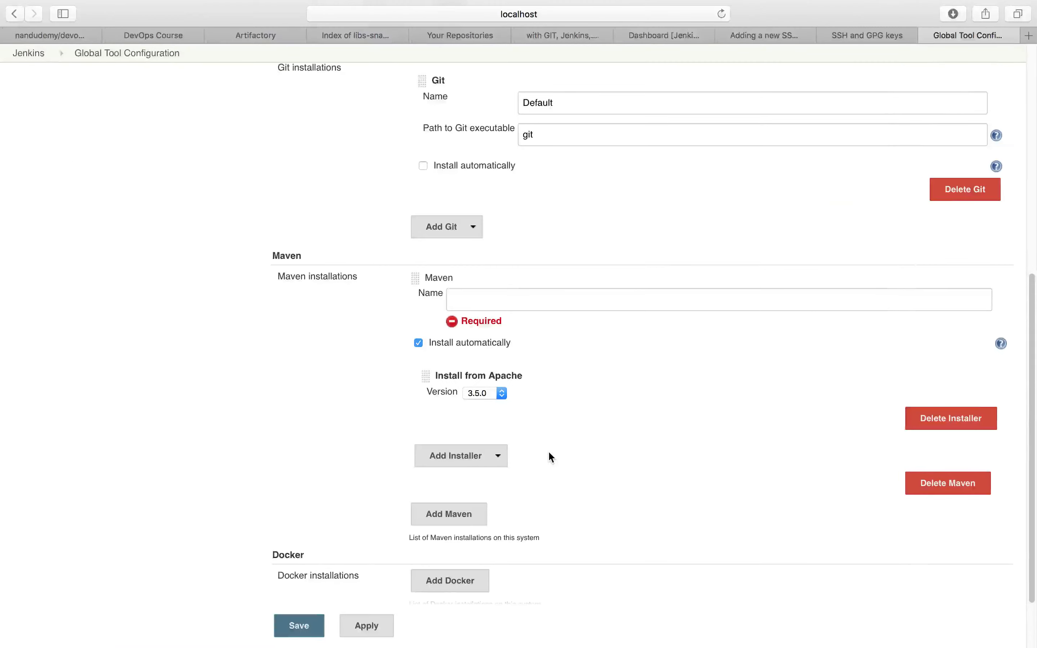
key("ctrl+Right")
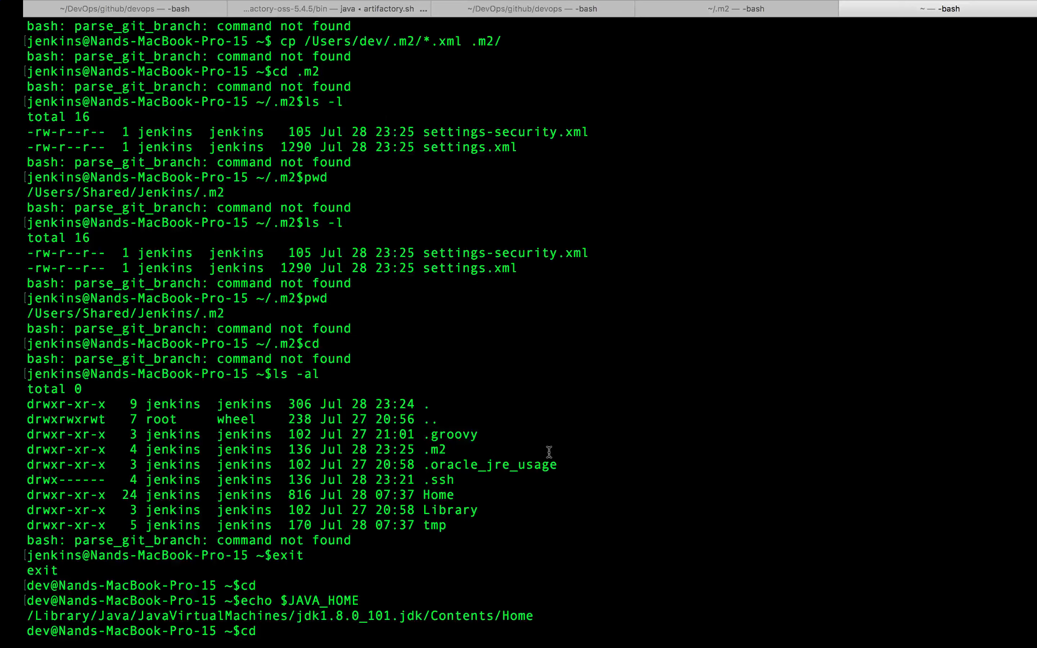
key("Return")
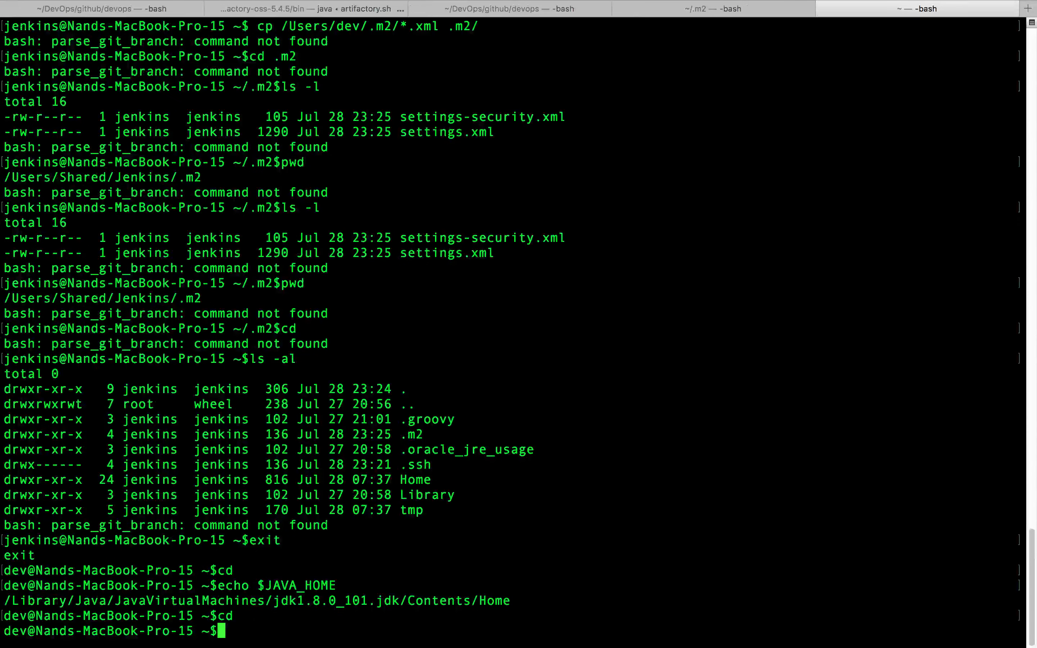
- Change into the DevOps directory and list its contents in long format
type("cd DevOps")
key("Return")
type("ls -l")
key("Return")
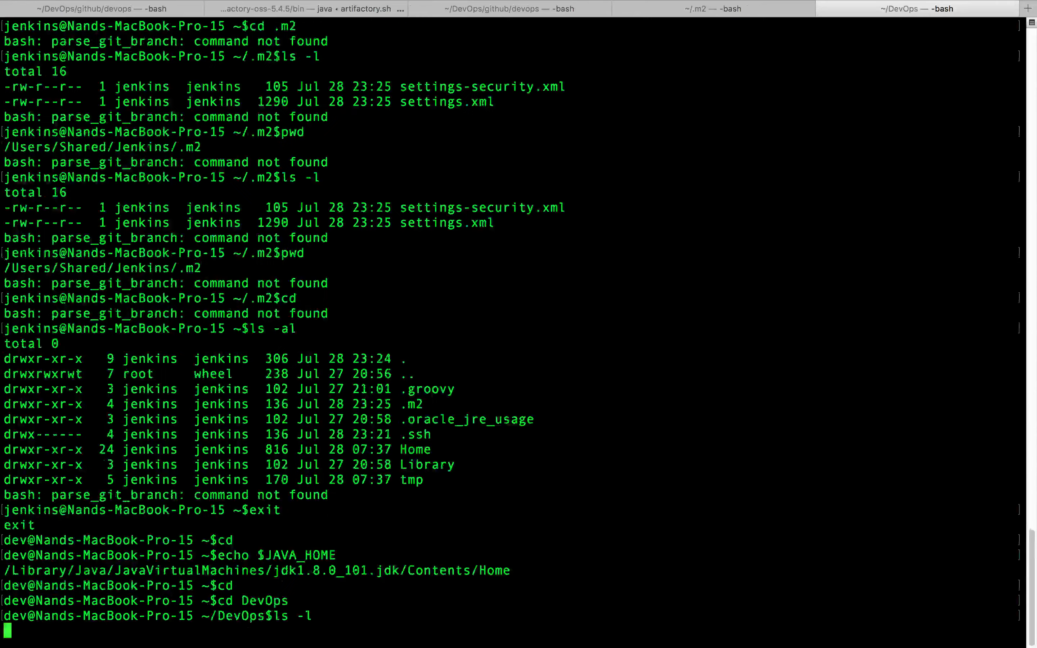
- Change into the apache-maven-3.5.0 directory, print its full path and copy that path
type("cd apa")
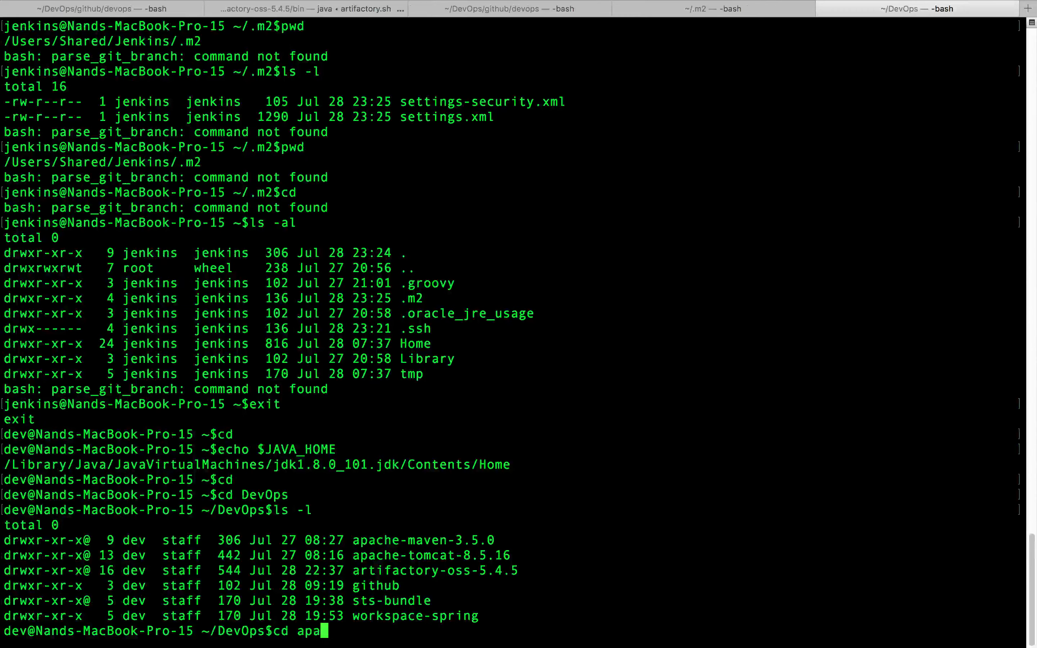
key("Tab")
type("m")
key("Tab")
key("Return")
type("pwd")
key("Return")
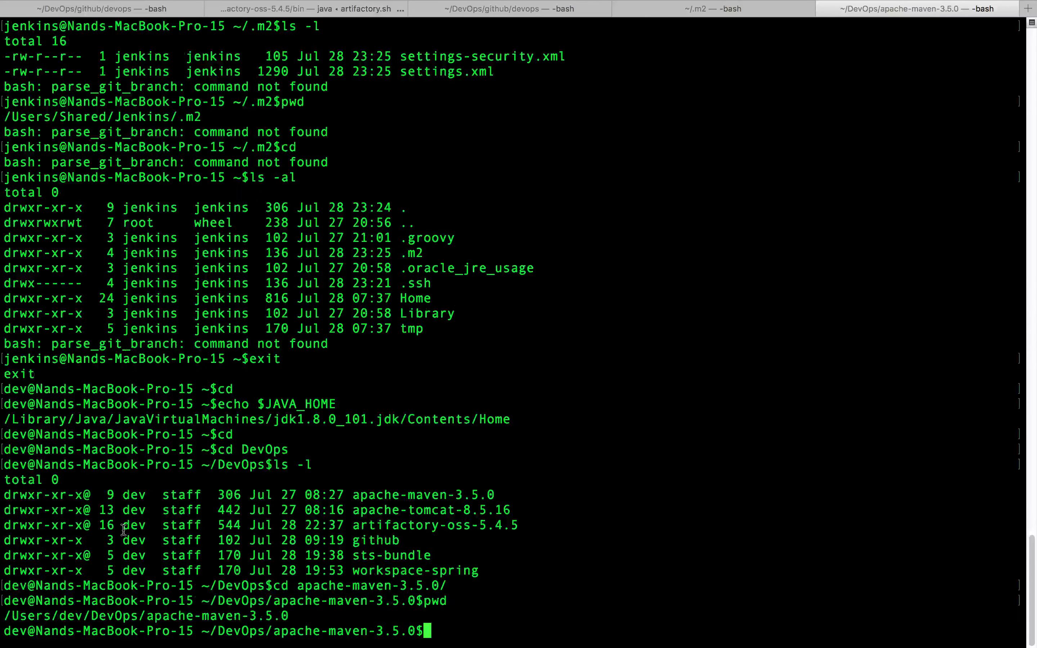
left_click_drag(4, 617, 295, 617)
key("super+c")
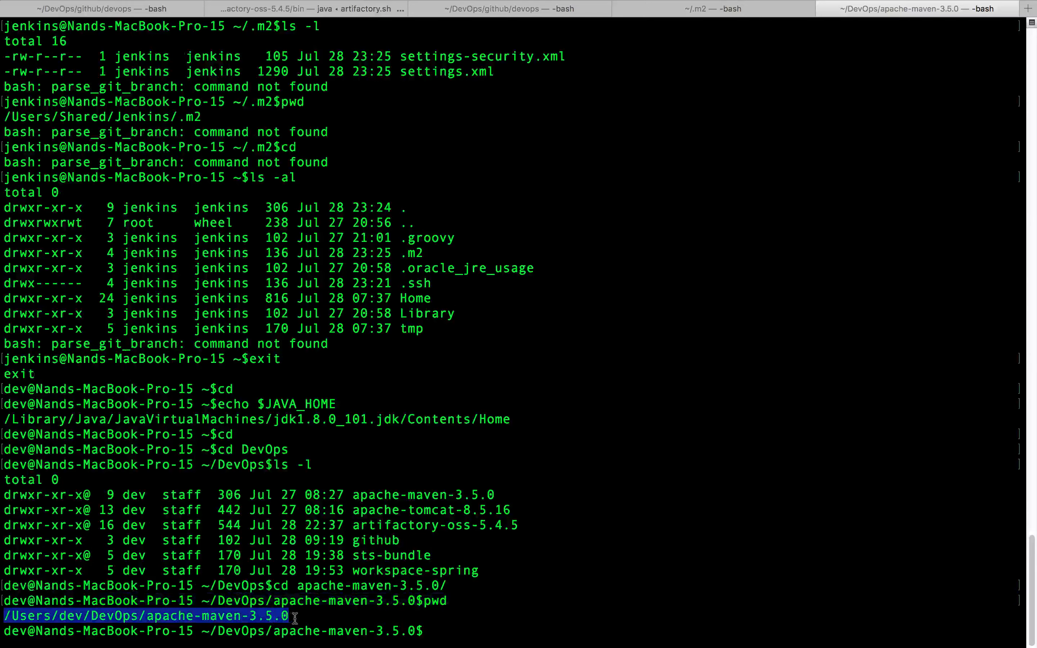
- Back in Jenkins, try the copied path /Users/dev/DevOps/apache-maven-3.5.0 as the Maven installation's name
key("super+Tab")
left_click(532, 306)
key("super+v")
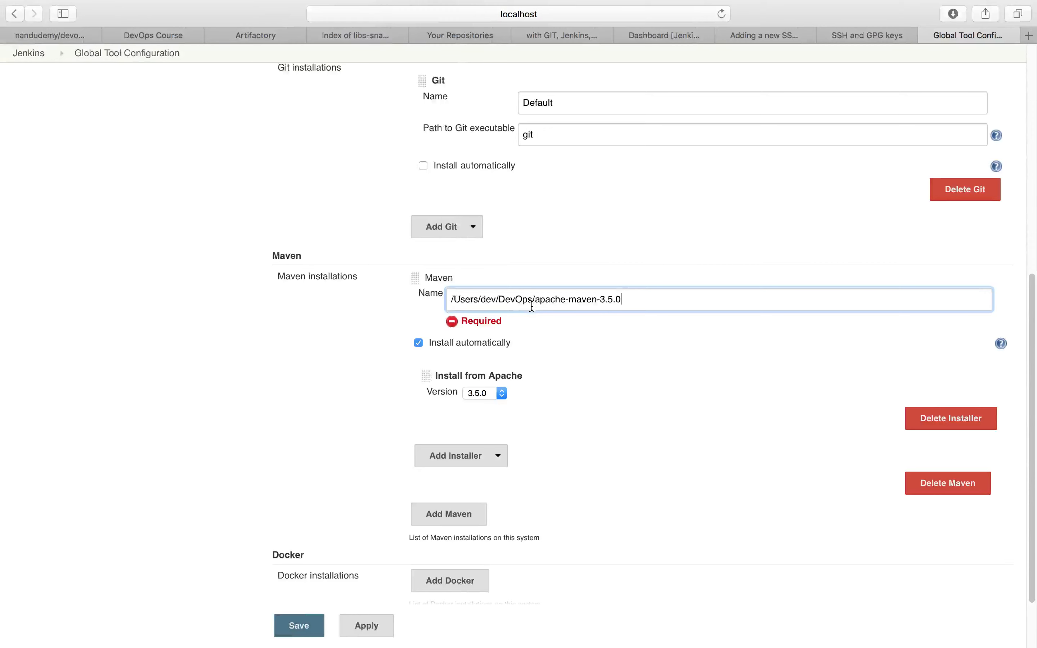
key("Tab")
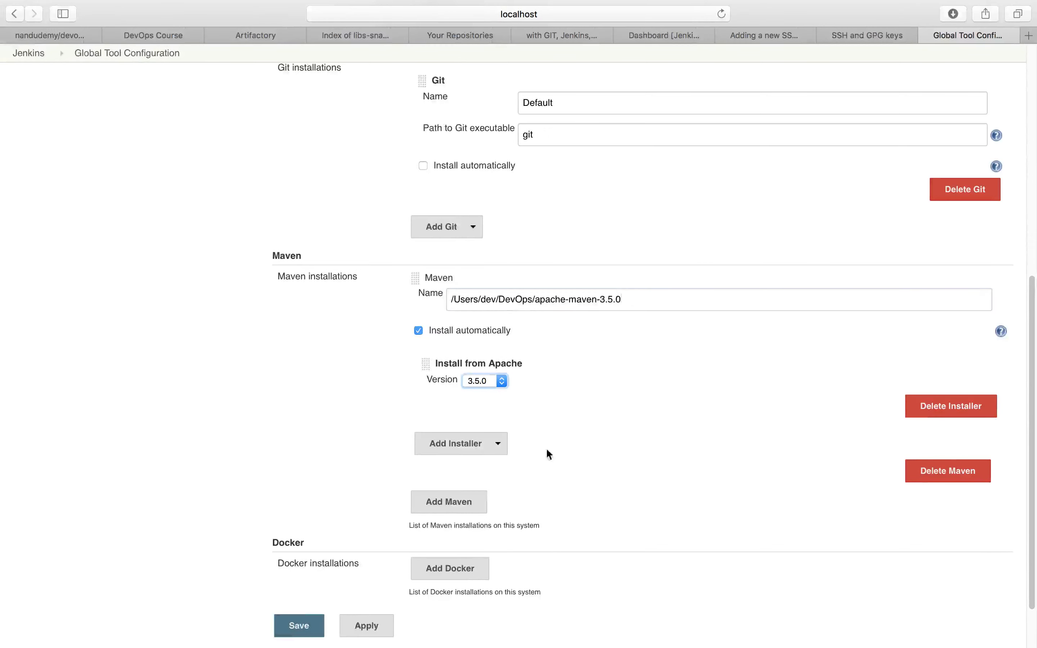
- Disable automatic installation for Maven and set MAVEN_HOME to /Users/dev/DevOps/apache-maven-3.5.0
left_click(418, 330)
left_click(564, 382)
key("super+v")
- Name the Maven installation maven, then apply and save the global tool configuration
left_click(694, 353)
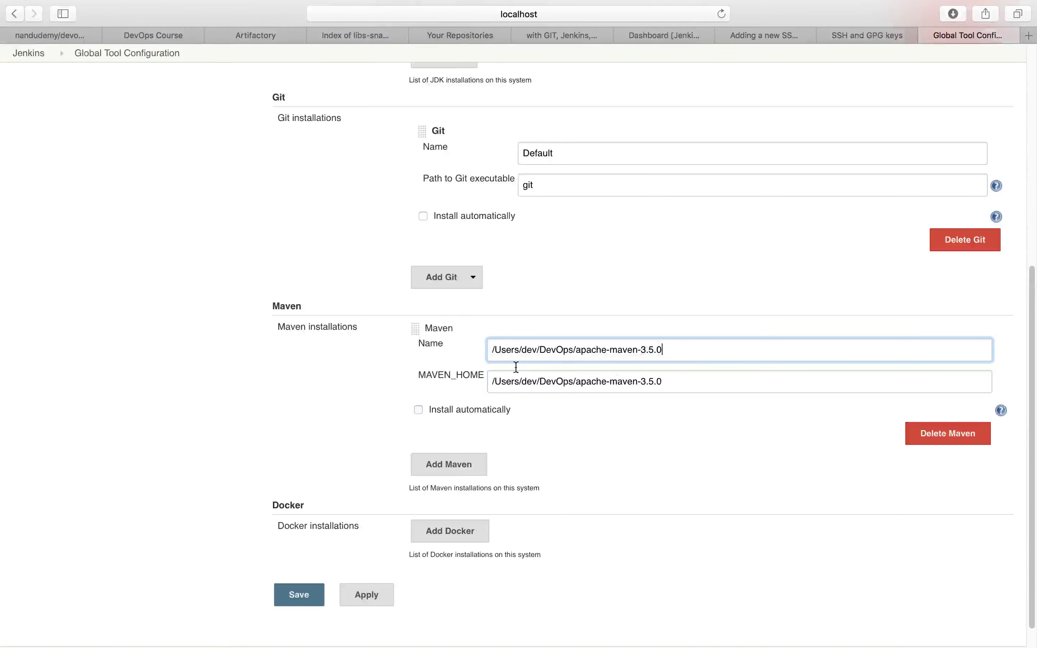
key("super+a")
type("maven")
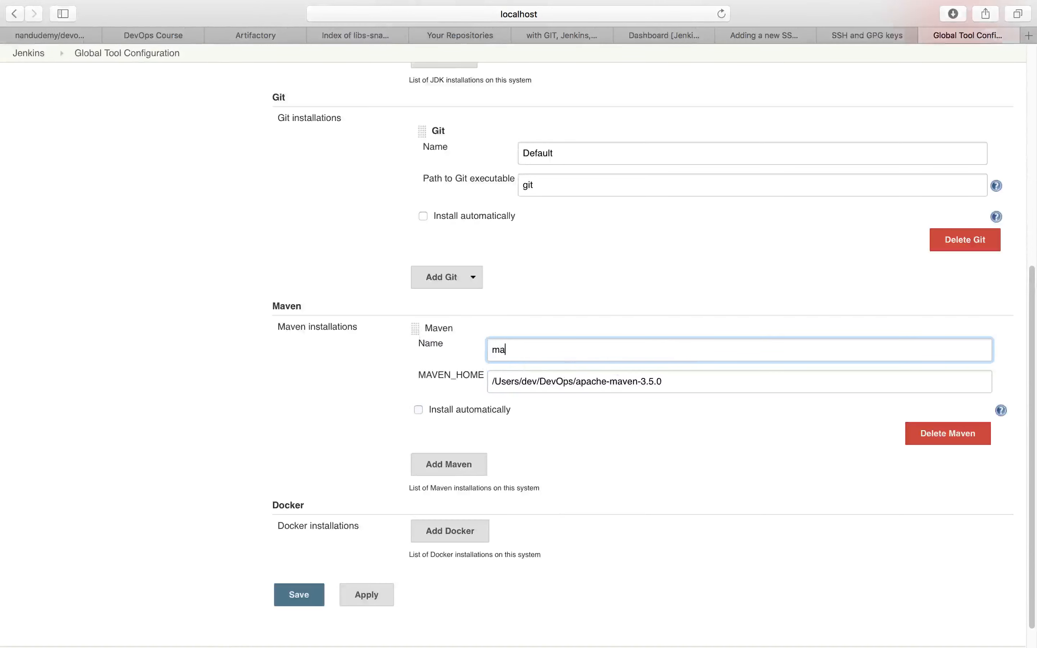
left_click(367, 596)
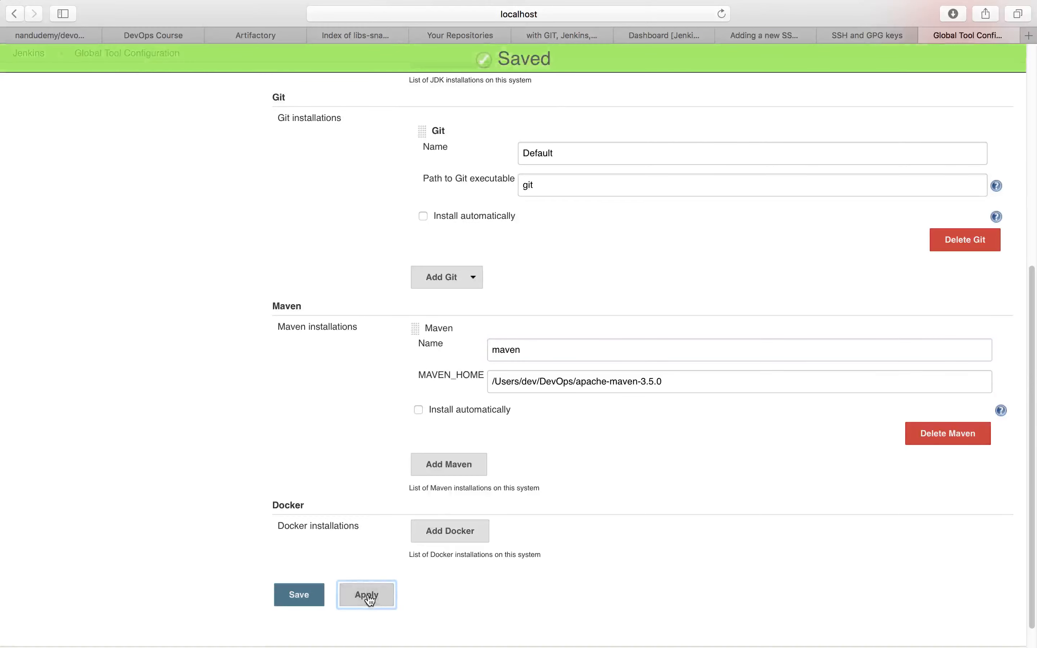
left_click(305, 602)
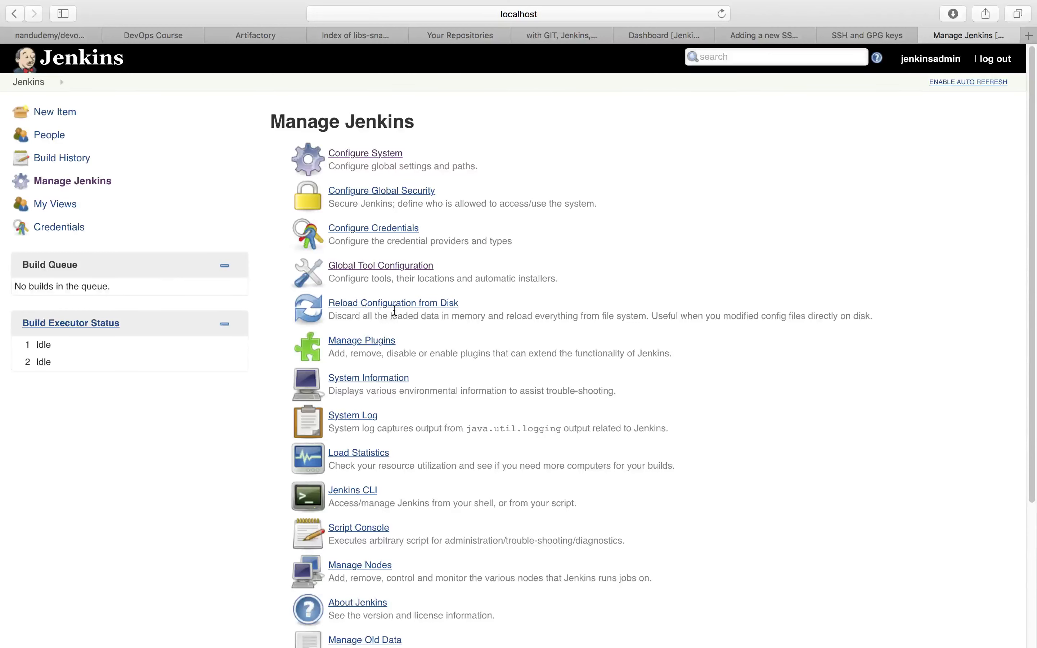
- Open the available plugins in the Plugin Manager and check the presentation slide for the plugins to install
left_click(371, 341)
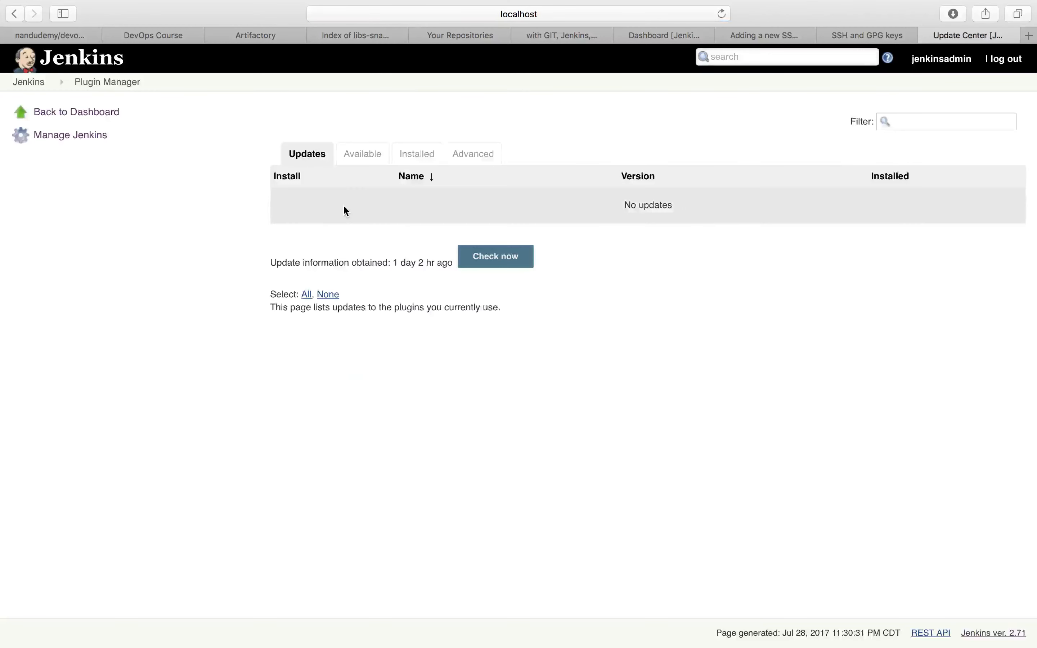
left_click(372, 155)
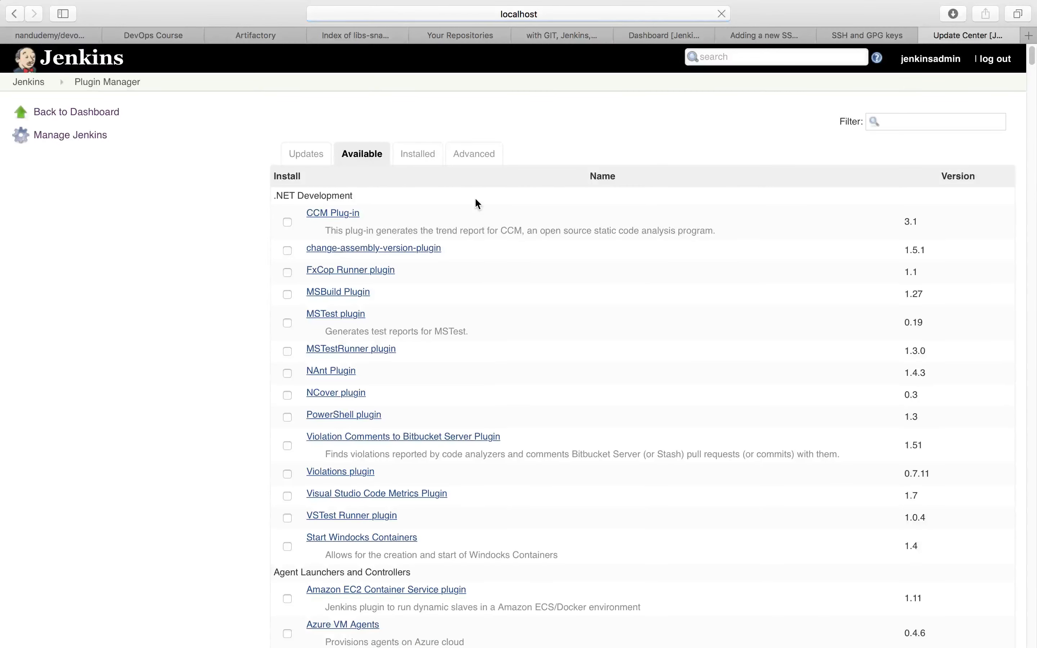
key("super+Tab")
key("super+Tab")
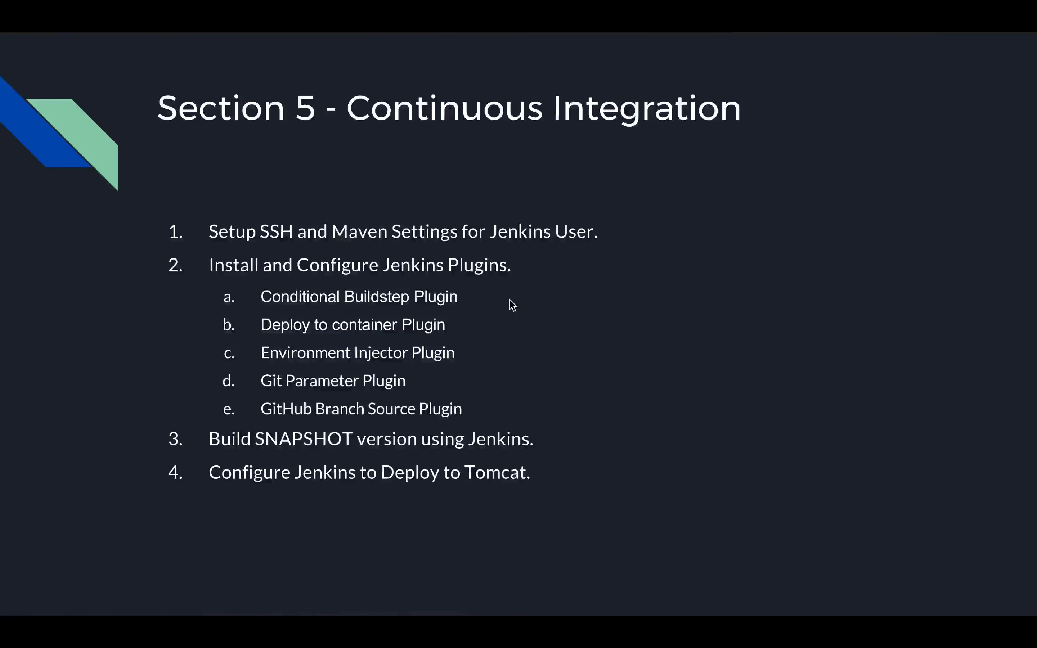
key("super+Tab")
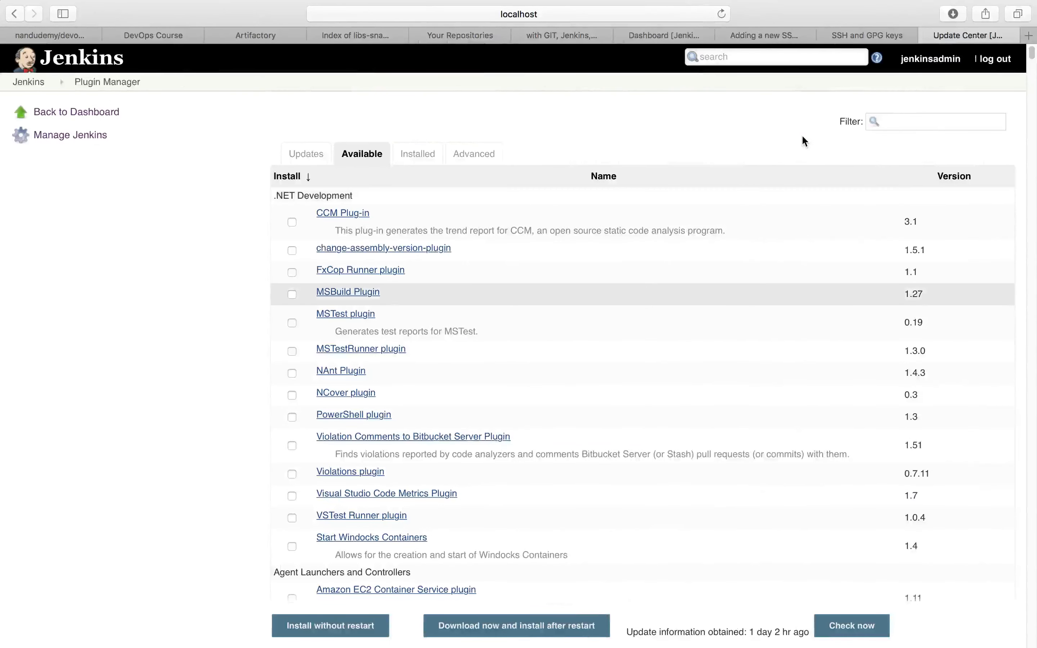
- Filter the available plugins by "condit" and select Conditional BuildStep for installation
left_click(920, 122)
type("condit")
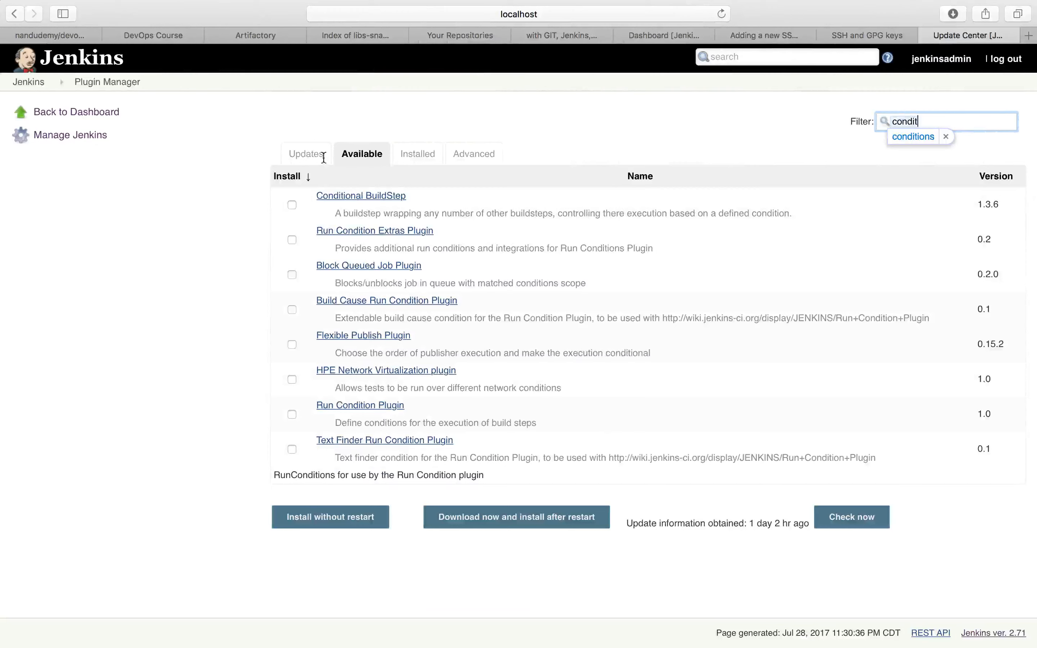
left_click(291, 205)
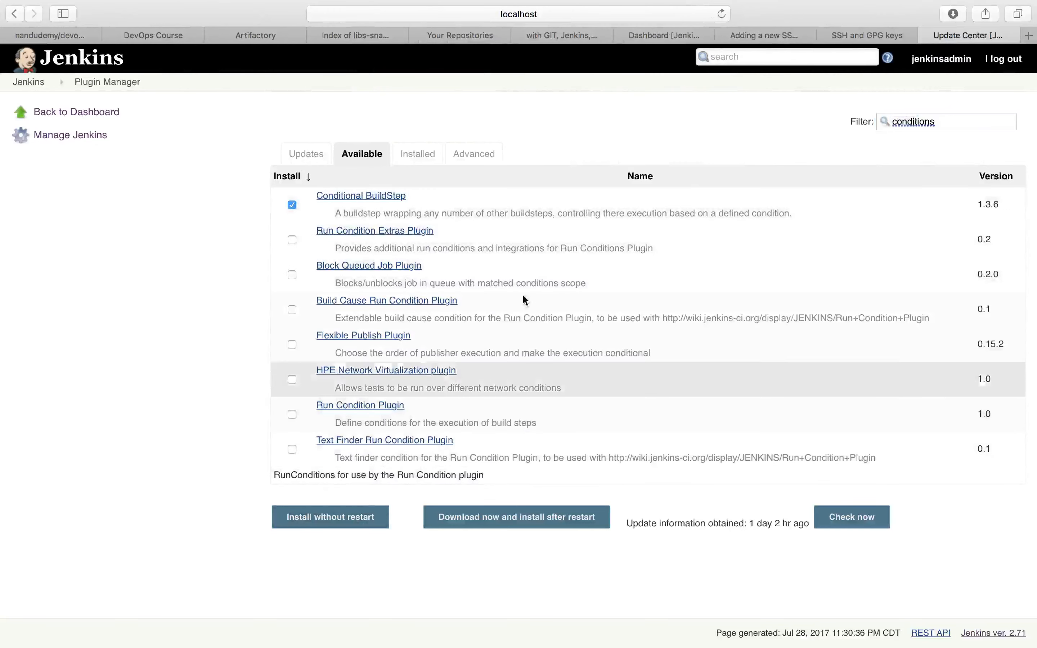
- Filter the plugins by "deploy to c", select Deploy to container Plugin and install the selected plugins without restart
double_click(955, 126)
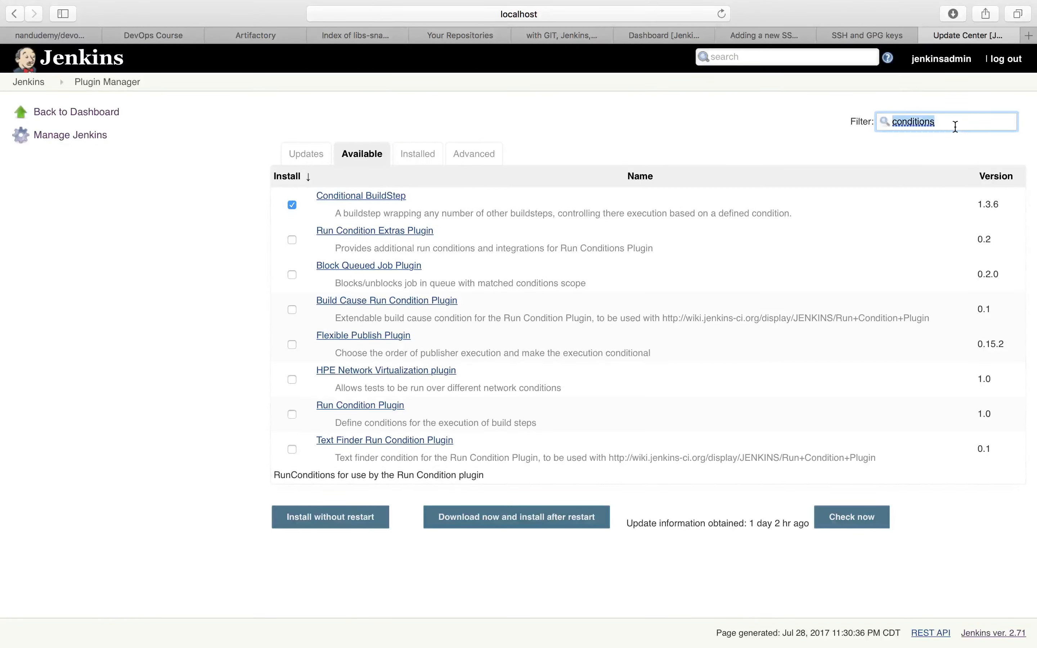
type("deplo")
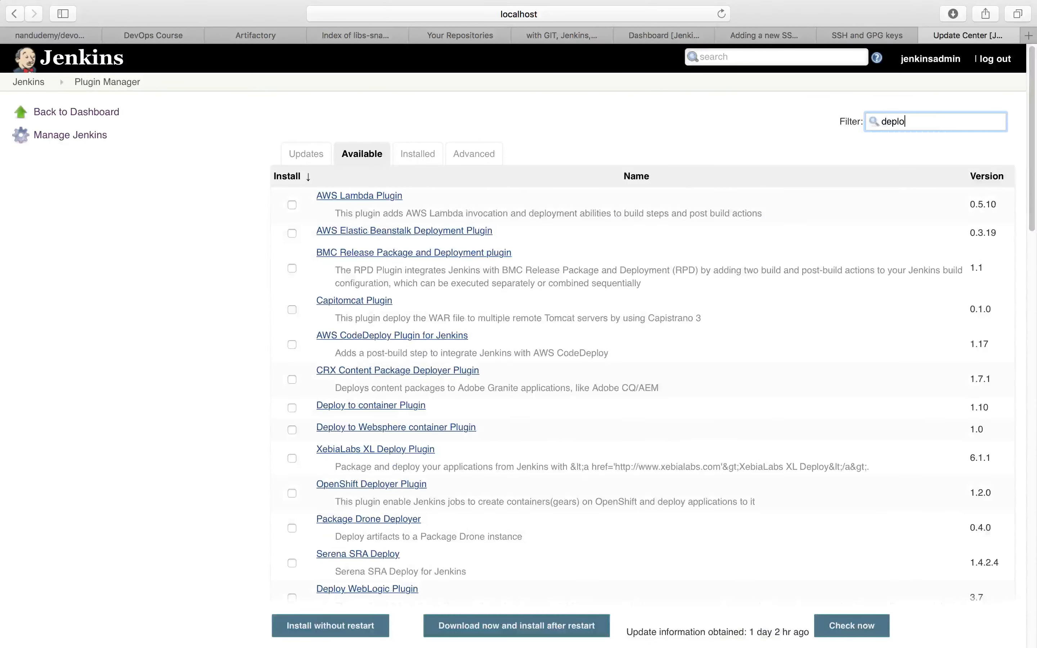
type("y to c")
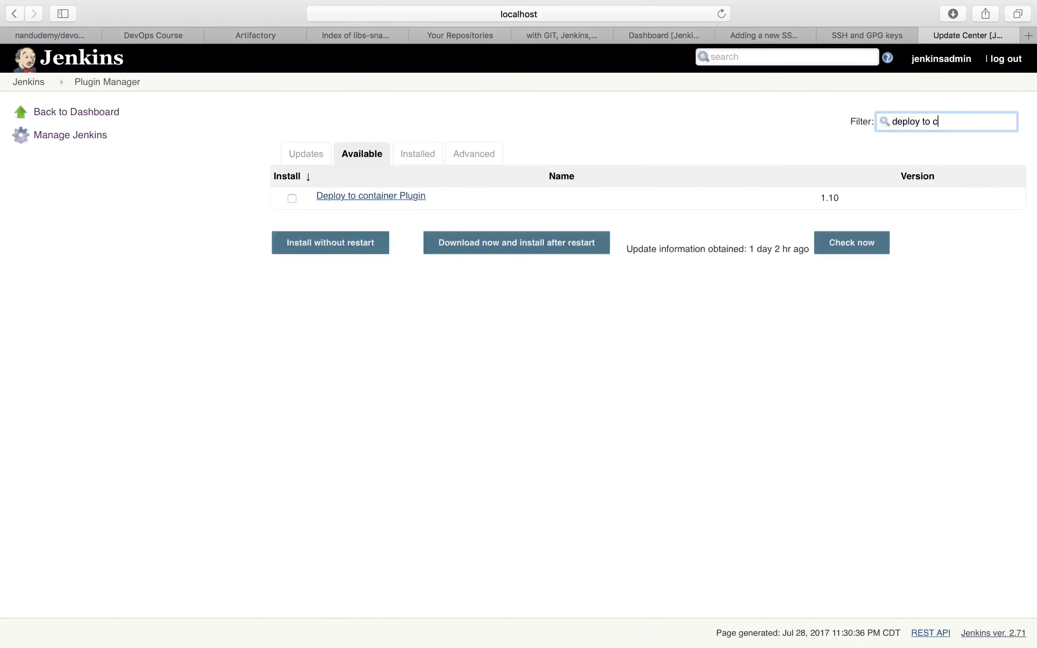
left_click(291, 198)
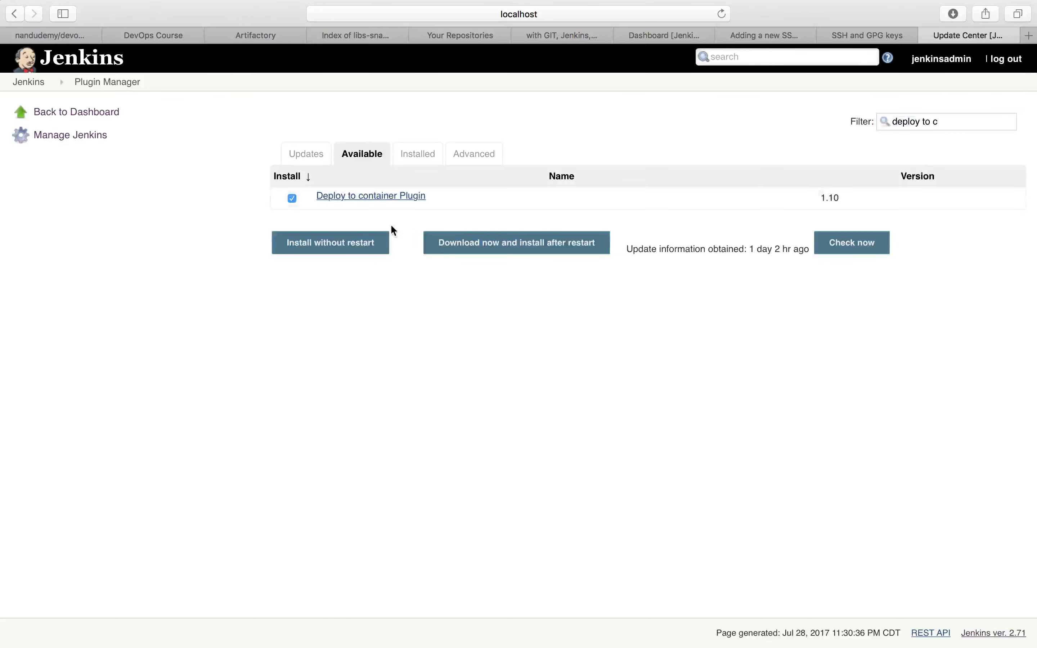
left_click(360, 249)
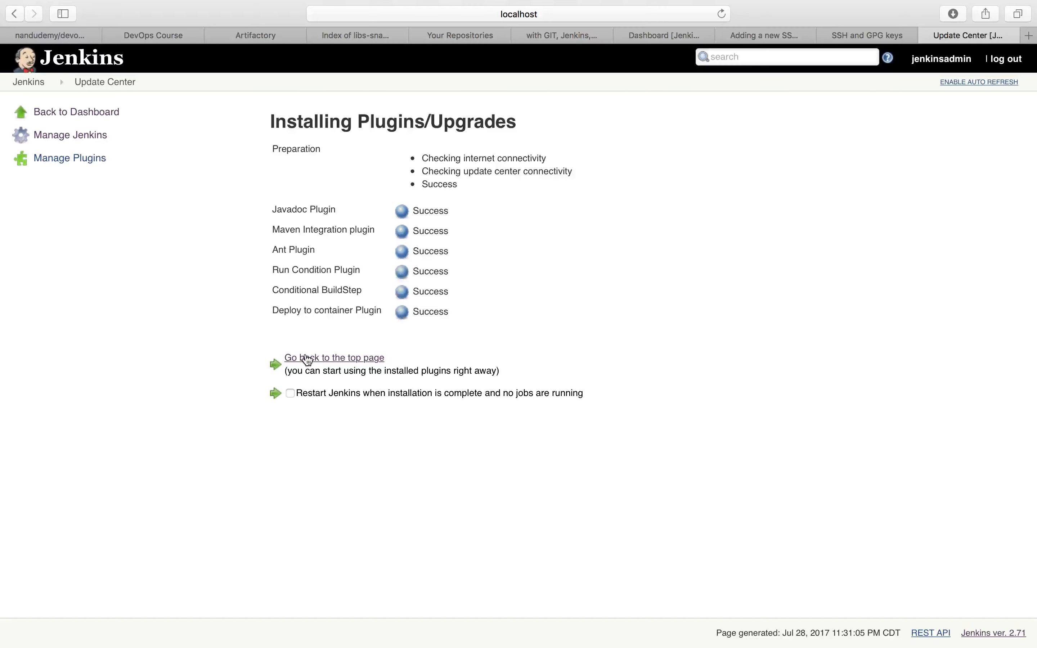
- Return to the available plugins, filter by "Environment In" and install Environment Injector Plugin without restart
left_click(87, 136)
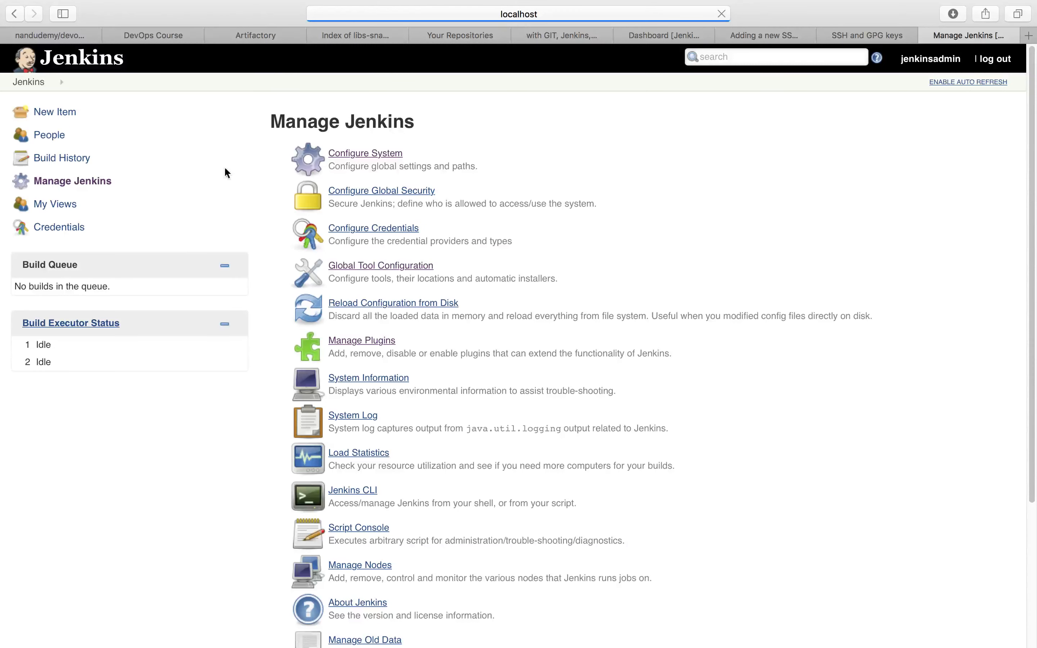
left_click(368, 346)
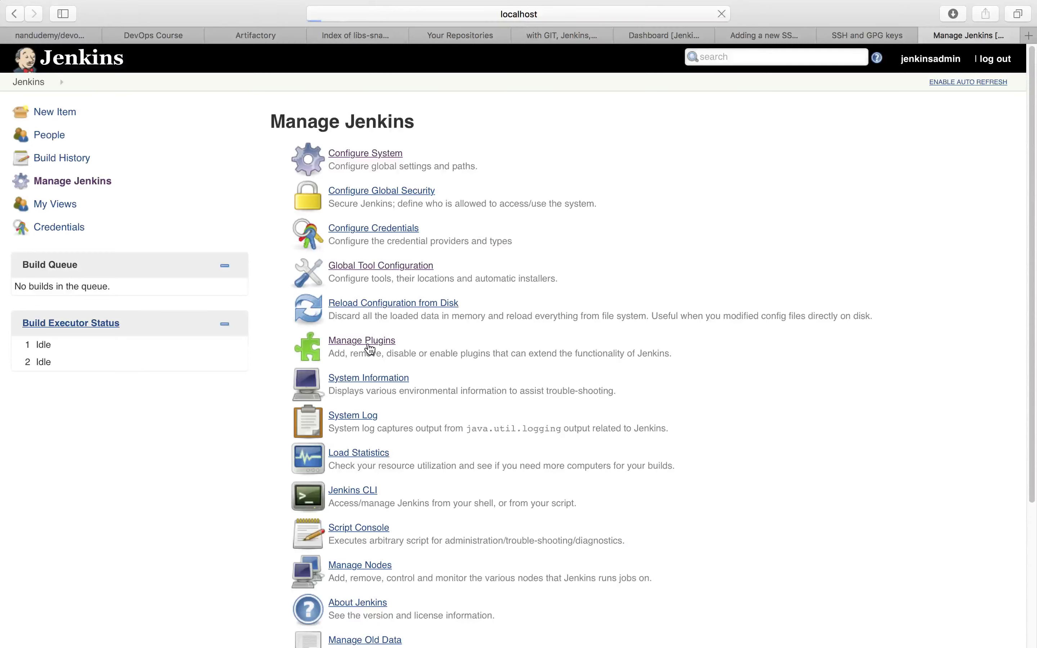
left_click(355, 158)
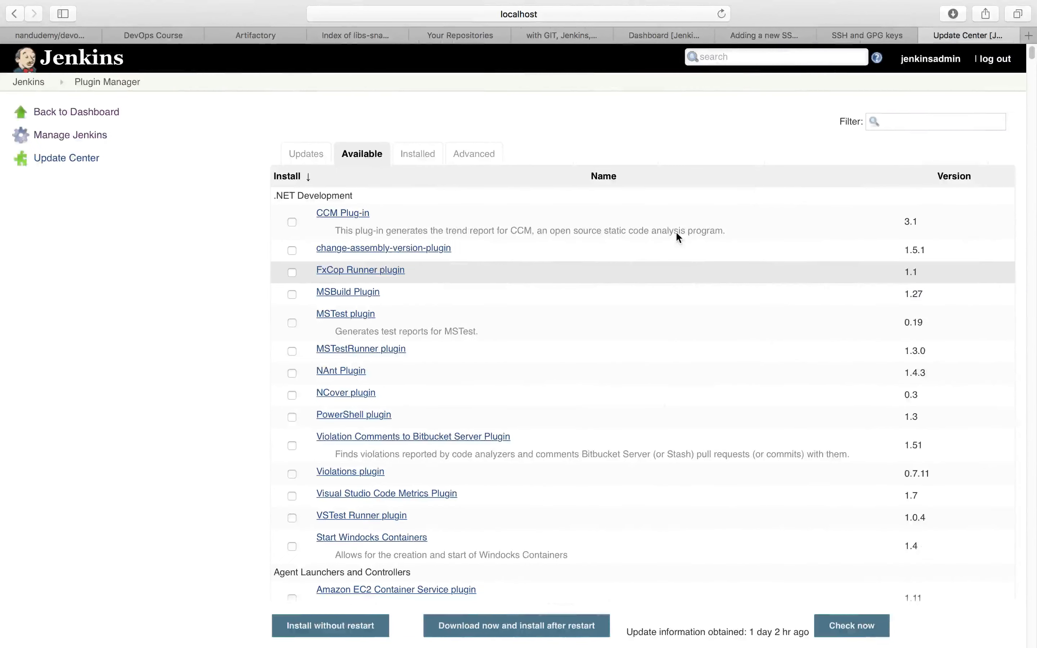
left_click(895, 123)
type("E")
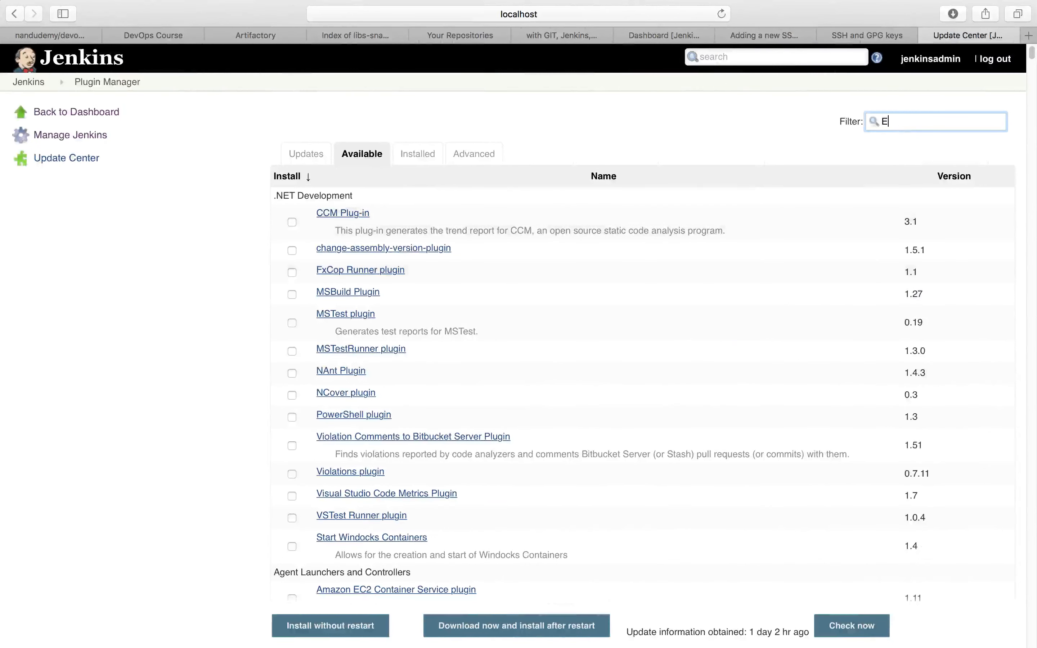
type("nvironment ")
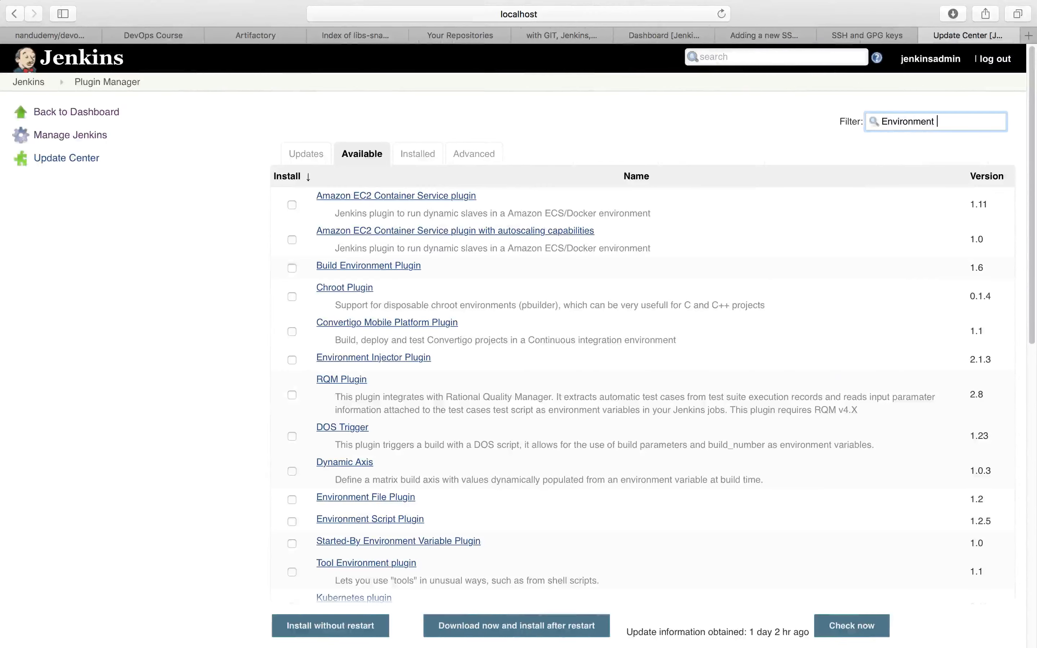
type("In")
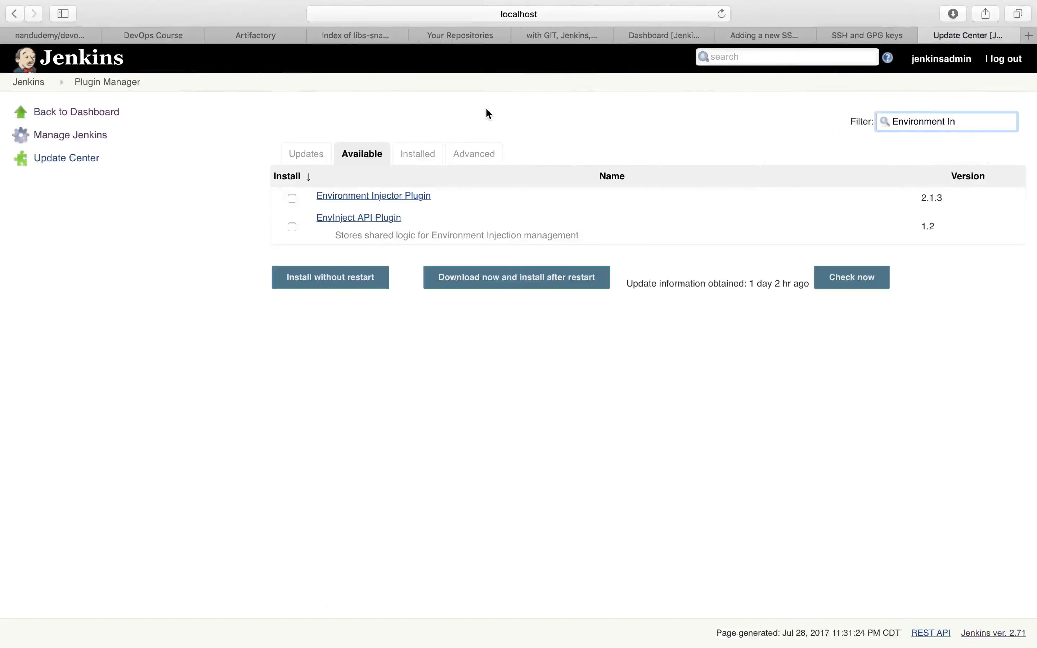
left_click(292, 198)
left_click(337, 277)
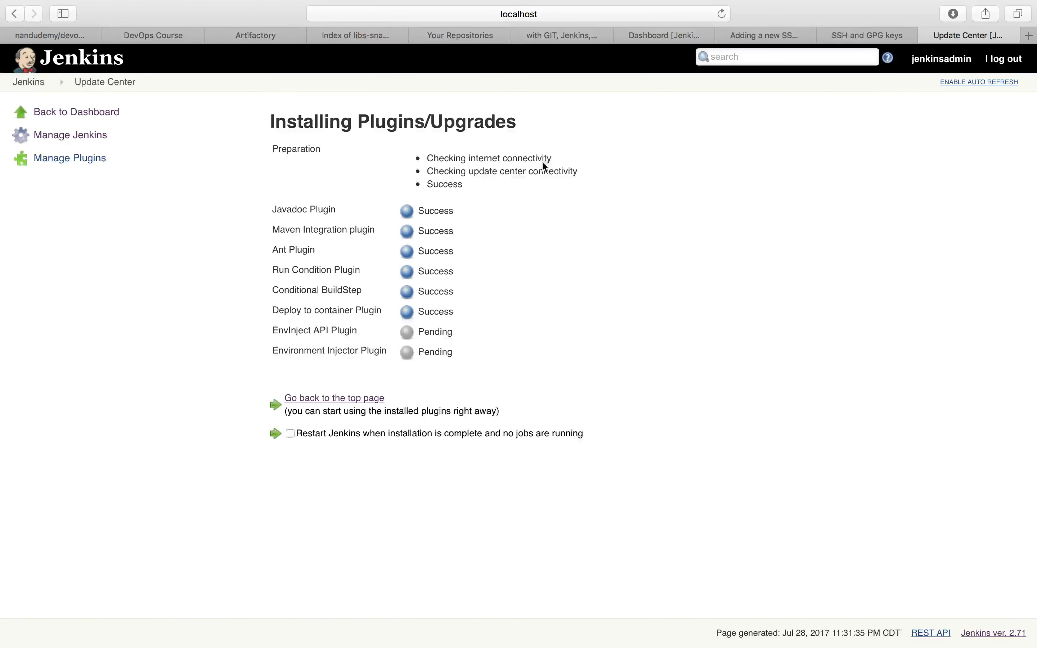
- Return to the available plugins, filter by "git pa" and select Git Parameter Plug-In for installation
left_click(50, 165)
left_click(351, 154)
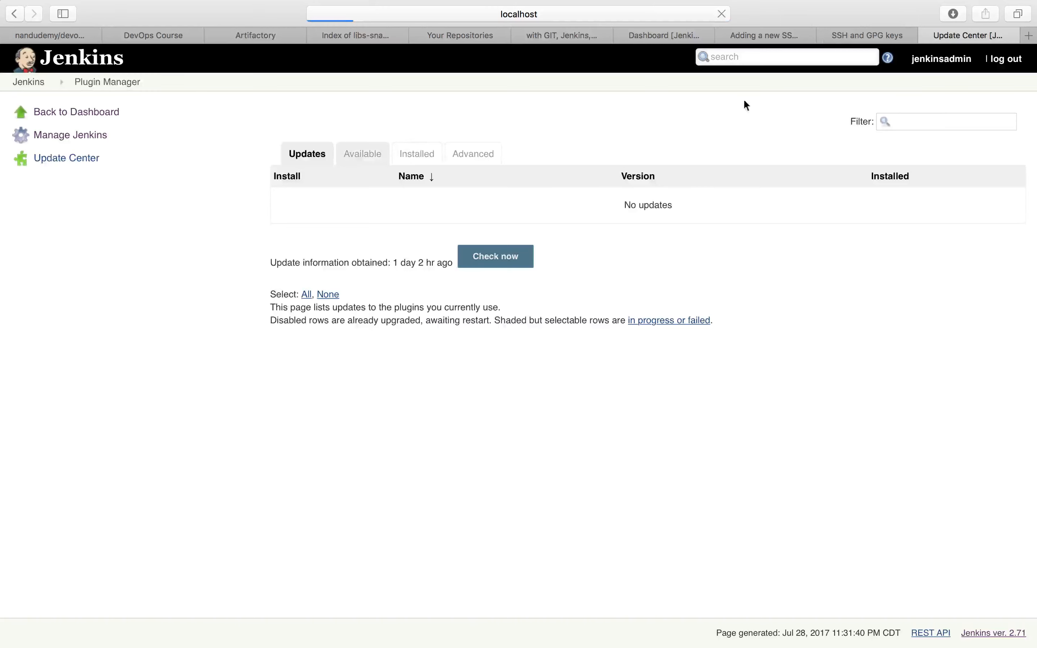
left_click(906, 121)
type("git pa")
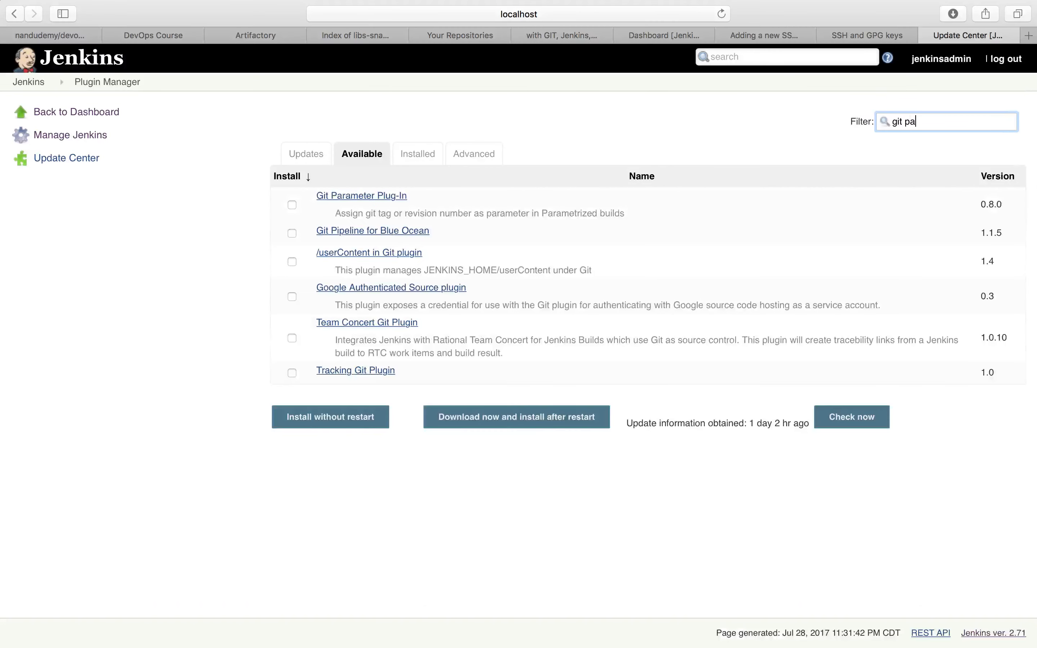
left_click(291, 205)
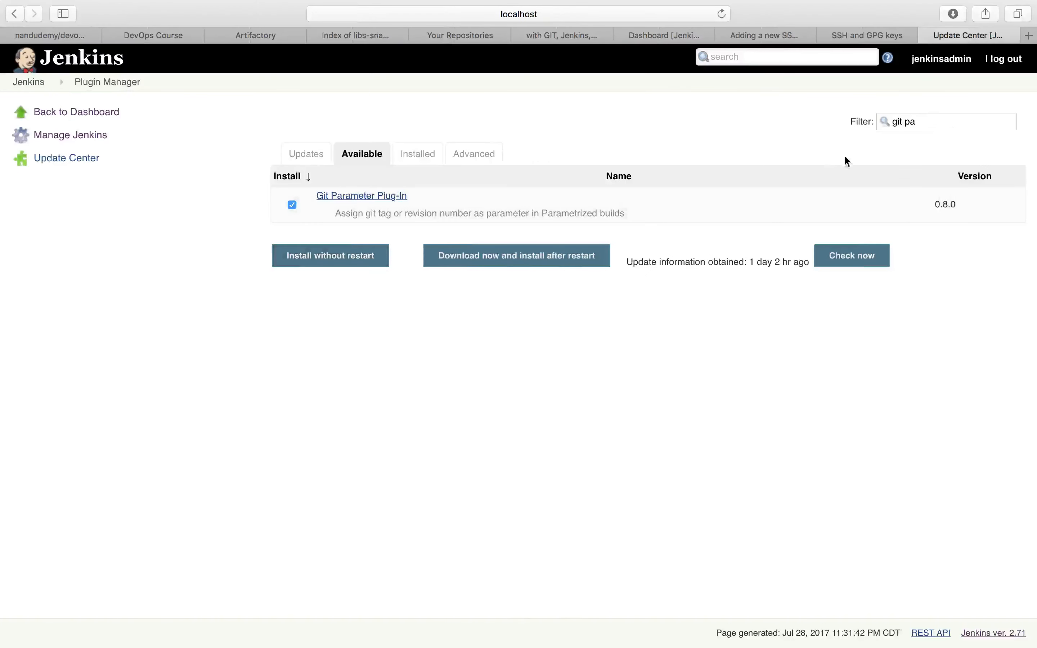
- Search the available plugins for "GitHub Br" and install the selected Git Parameter Plug-In without restart
left_click(922, 125)
key("BackSpace")
key("BackSpace")
key("BackSpace")
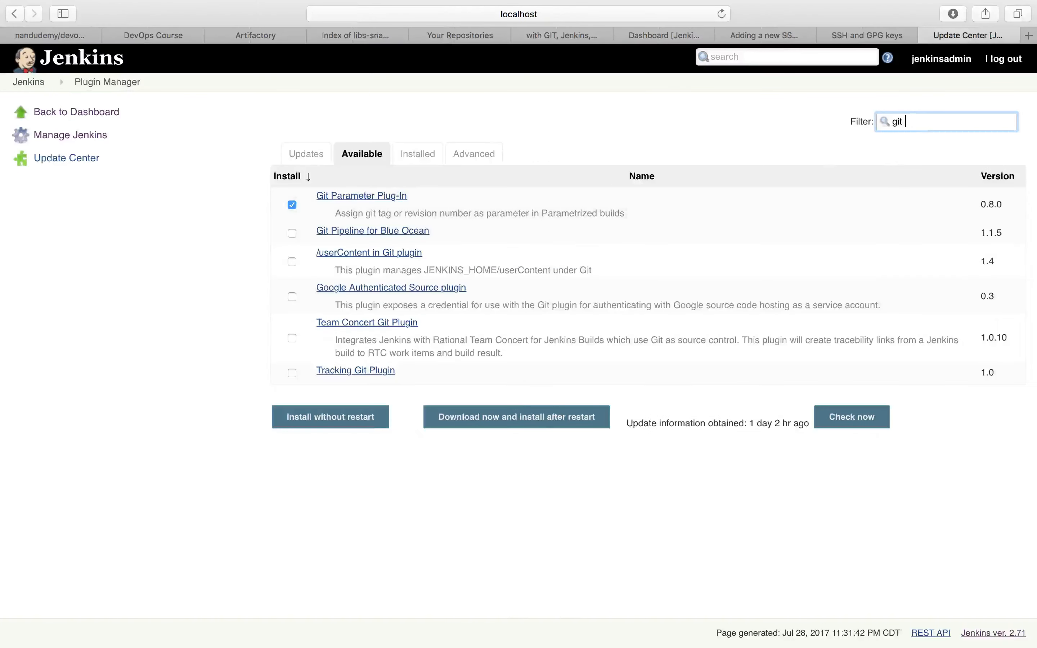
type("hub br")
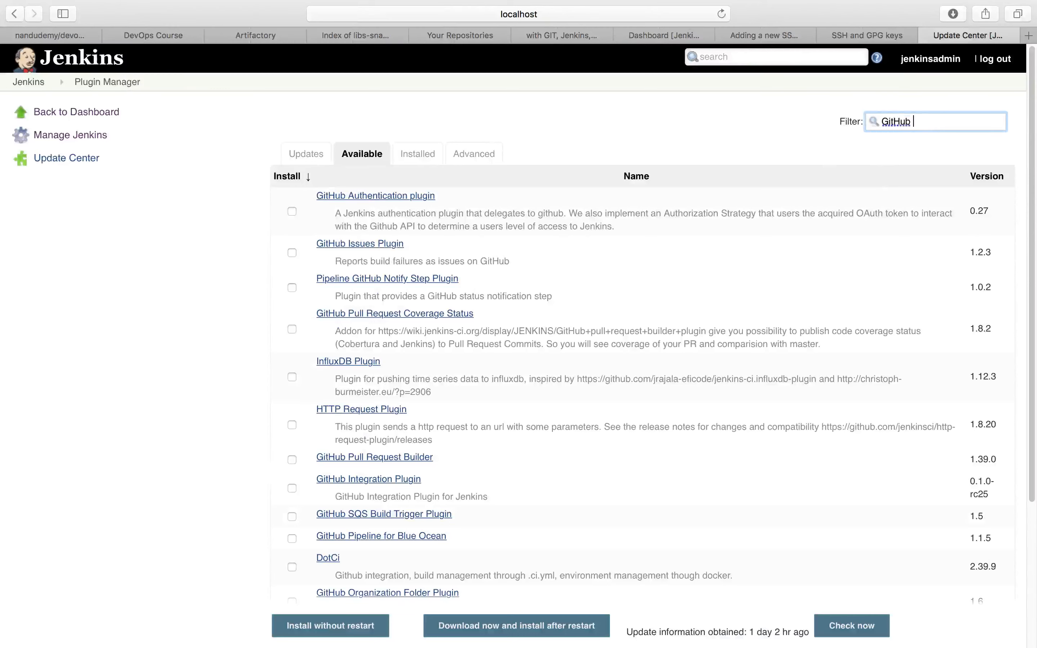
key("BackSpace")
key("BackSpace")
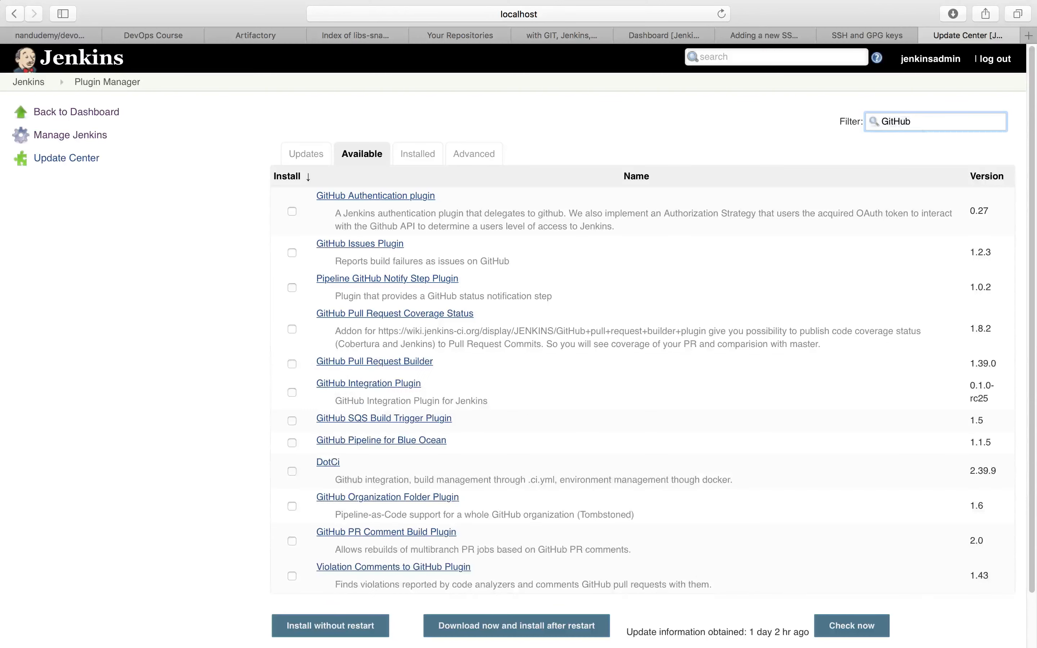
type("Br")
left_click(358, 223)
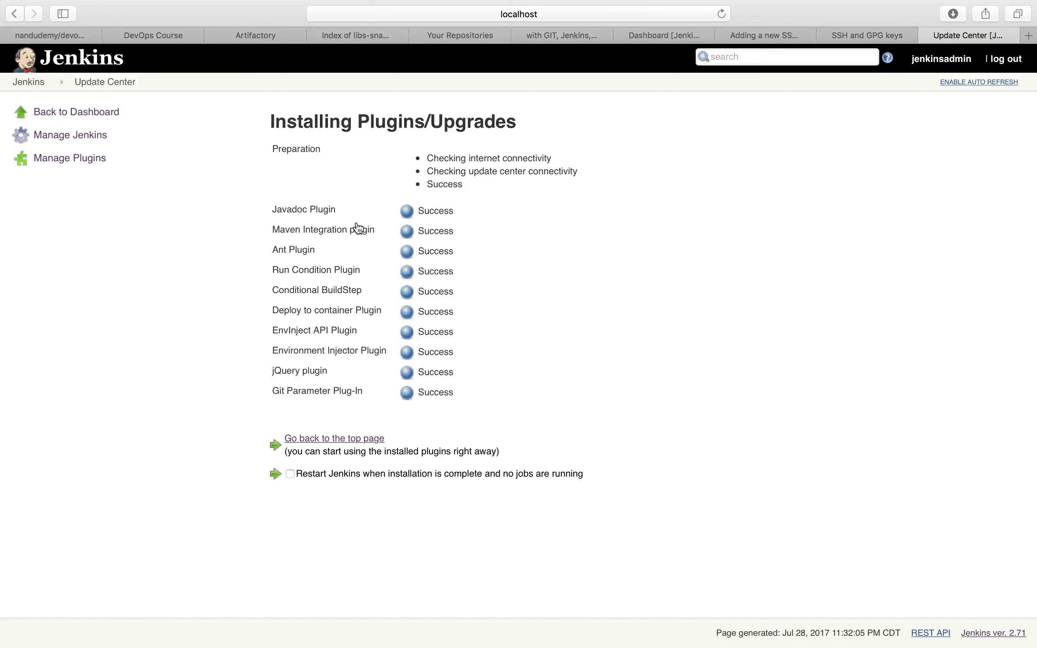
- Restart Jenkins once the installation completes, and check the plugin list on the presentation slide in Google Chrome before returning to Safari
left_click(292, 479)
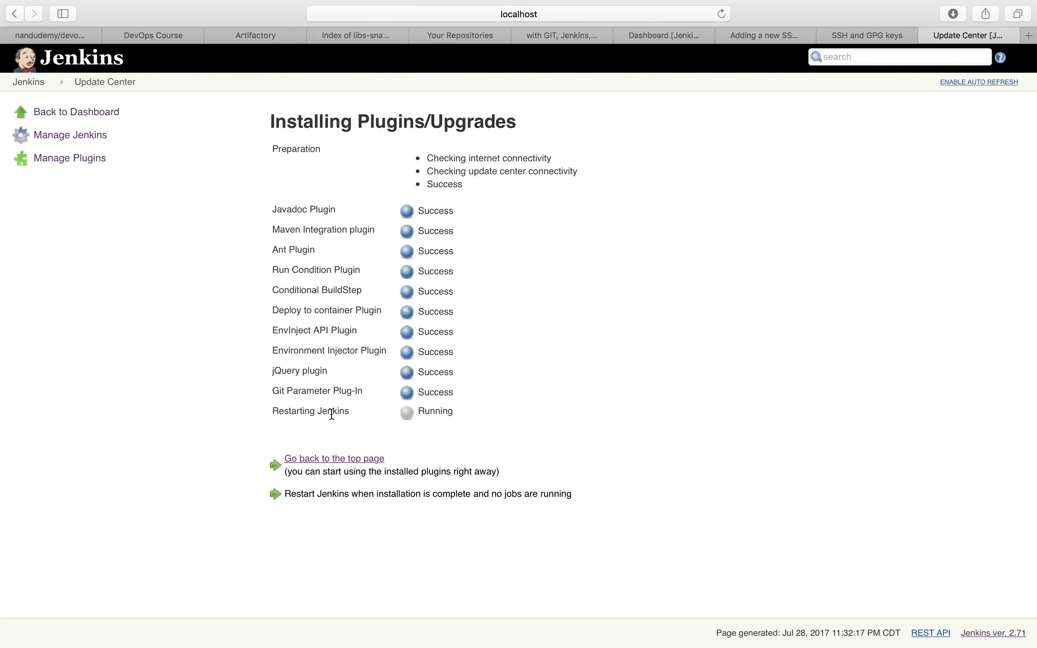
mouse_move(593, 646)
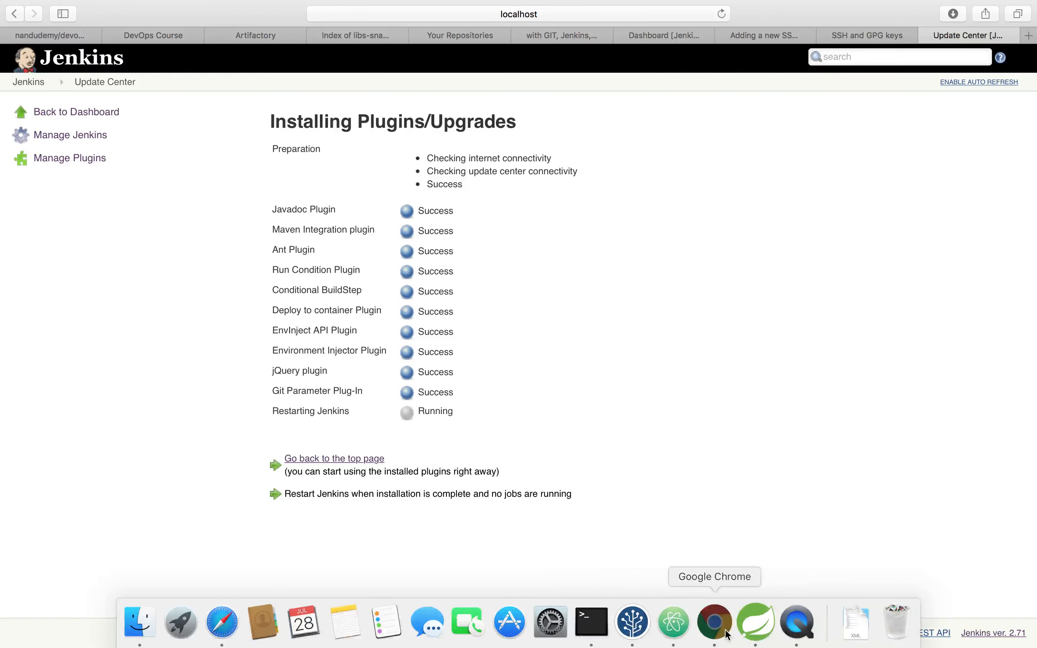
left_click(715, 627)
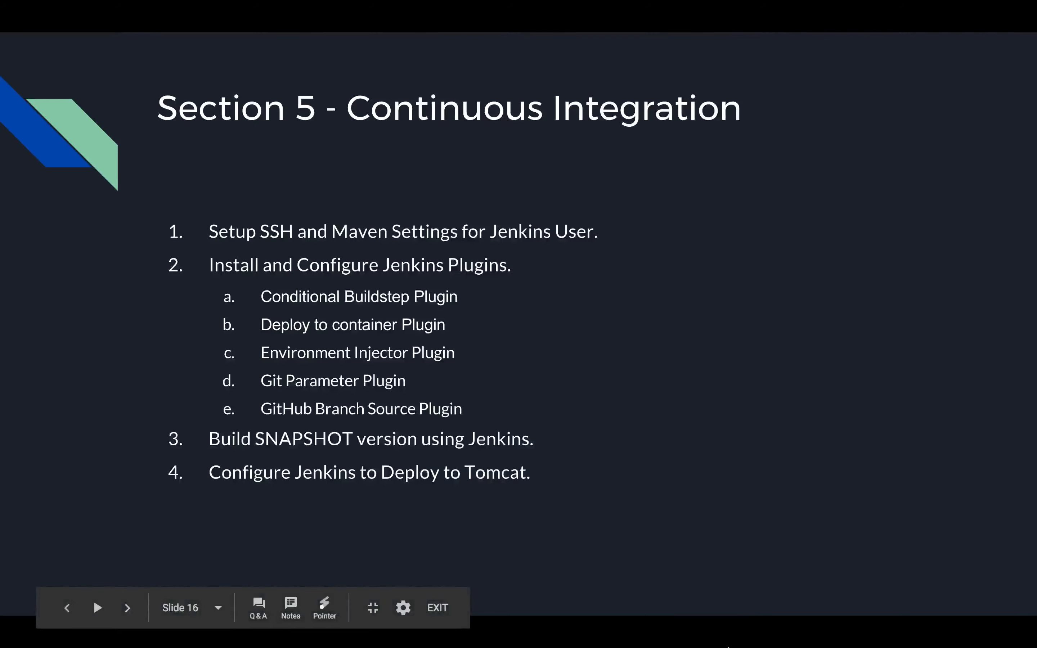
mouse_move(714, 647)
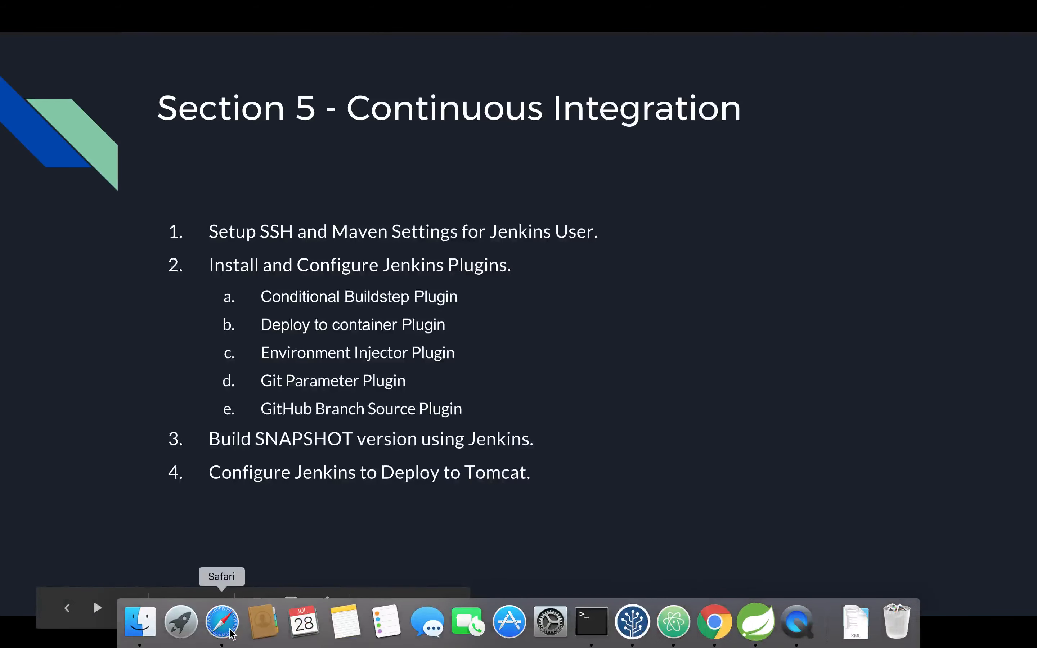
left_click(207, 637)
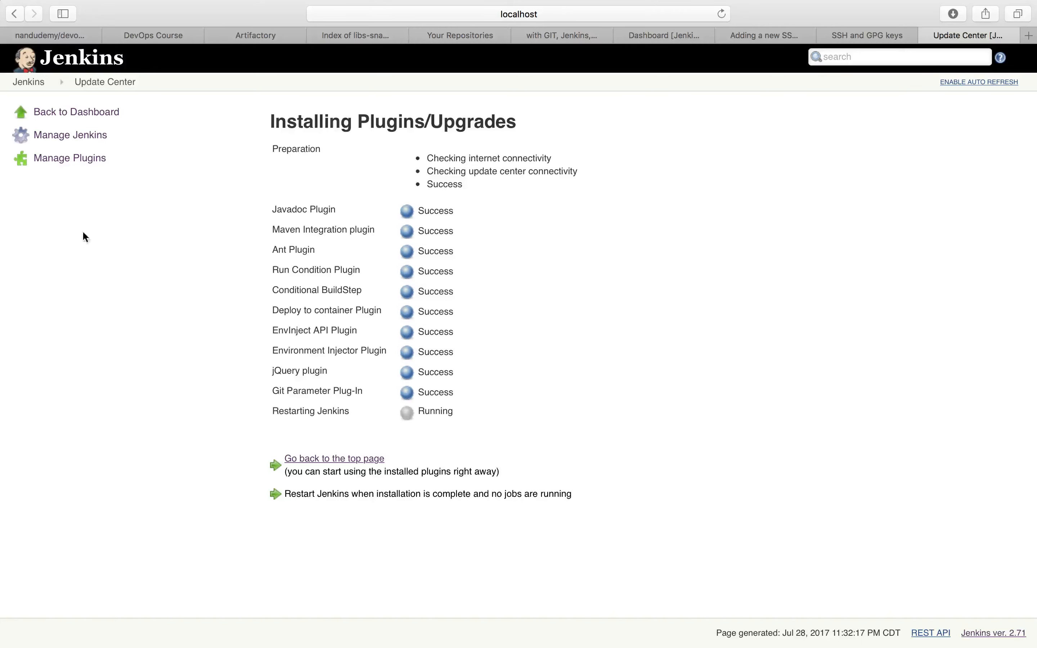
- Return to the Jenkins dashboard and enter admin as the user in the login form
left_click(82, 113)
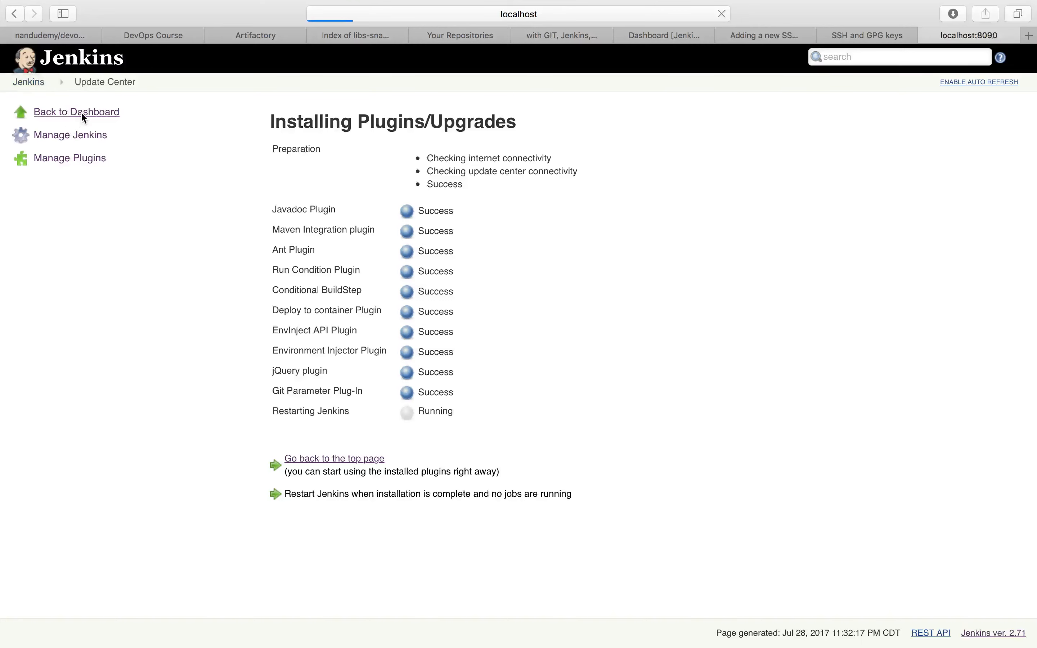
type("admin")
key("Tab")
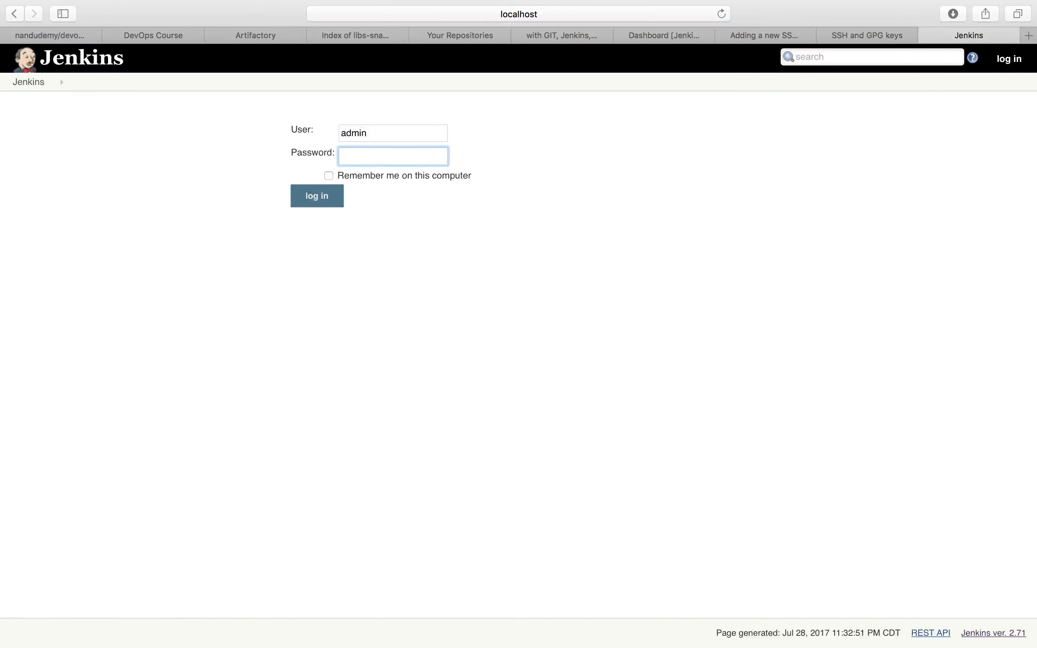